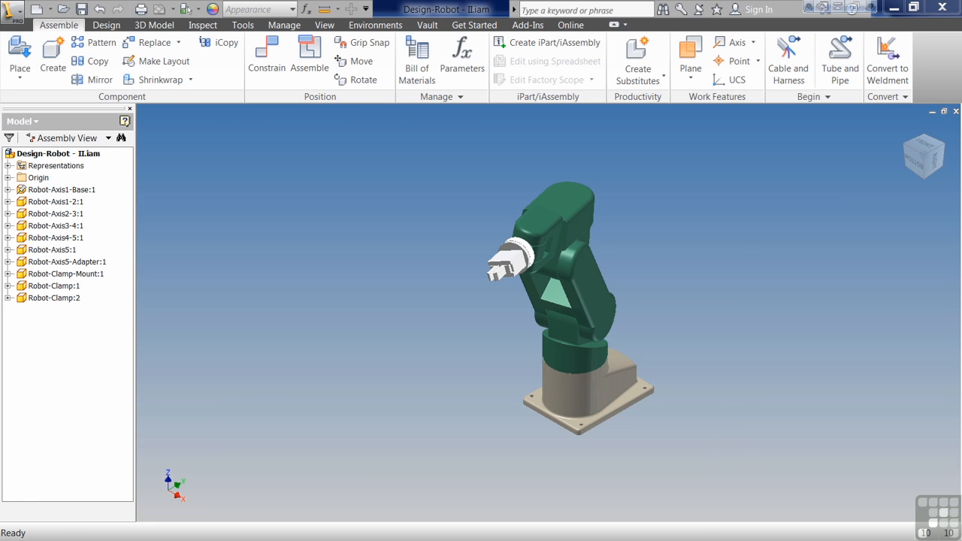
# - Replace the robot's base component with Robot-Base-Model-A.ipt from the Design Robot folder in Chapter 6
pyautogui.click(583, 407)
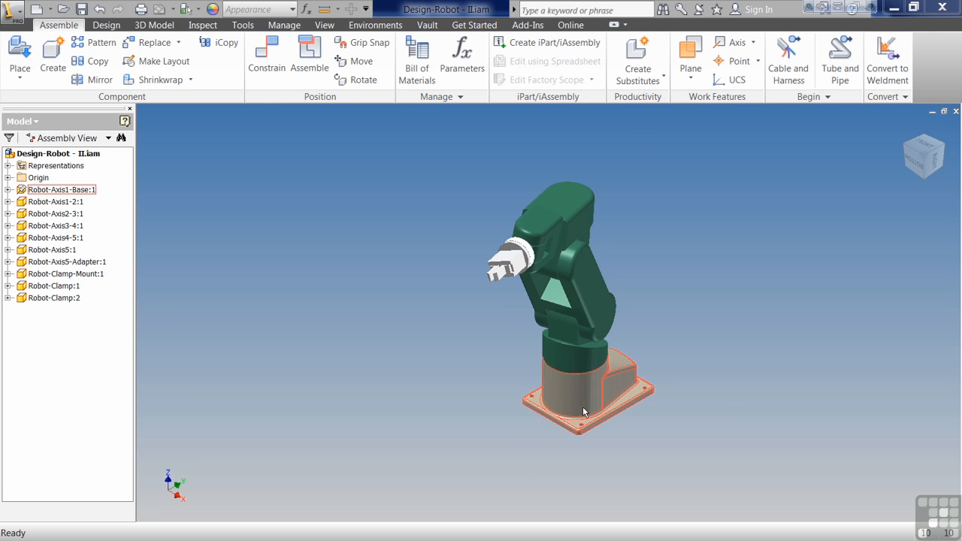
pyautogui.rightClick(584, 395)
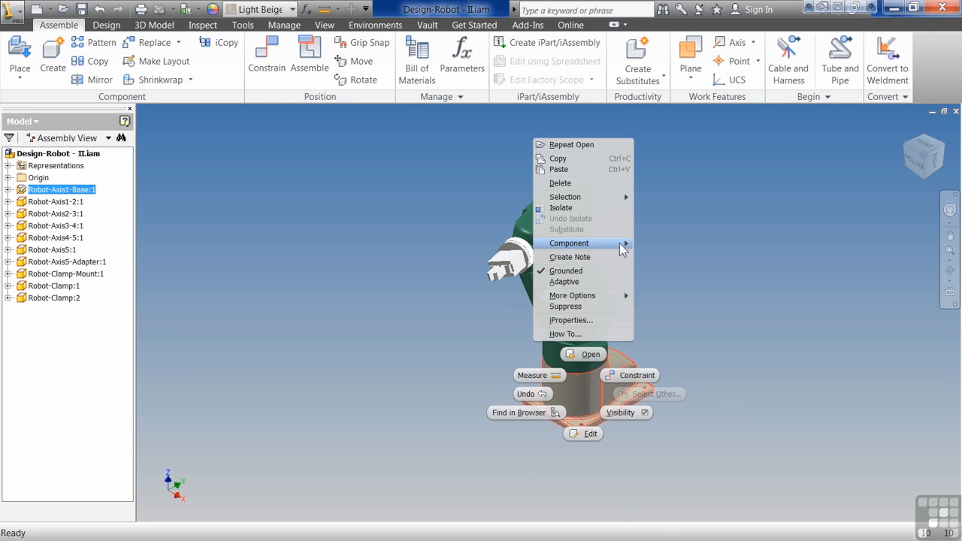
pyautogui.moveTo(622, 245)
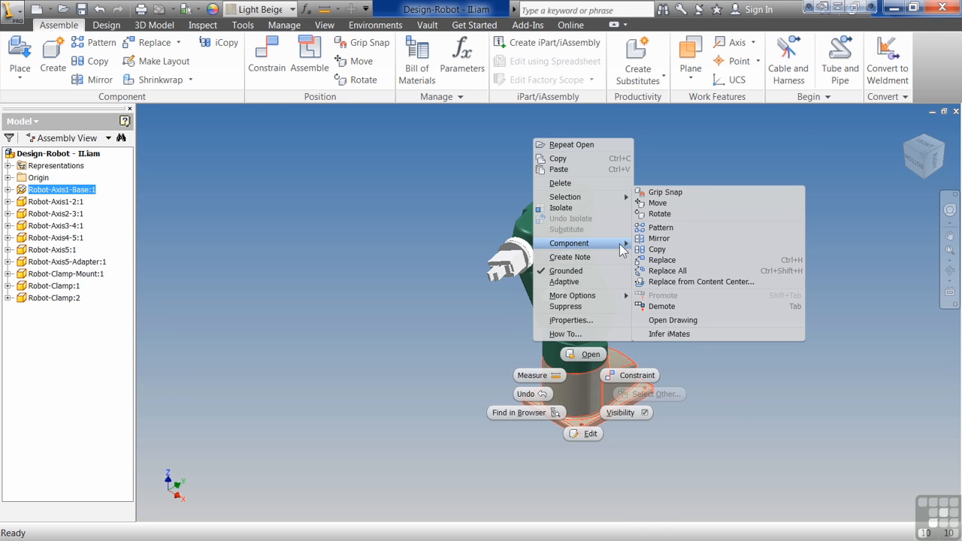
pyautogui.click(677, 261)
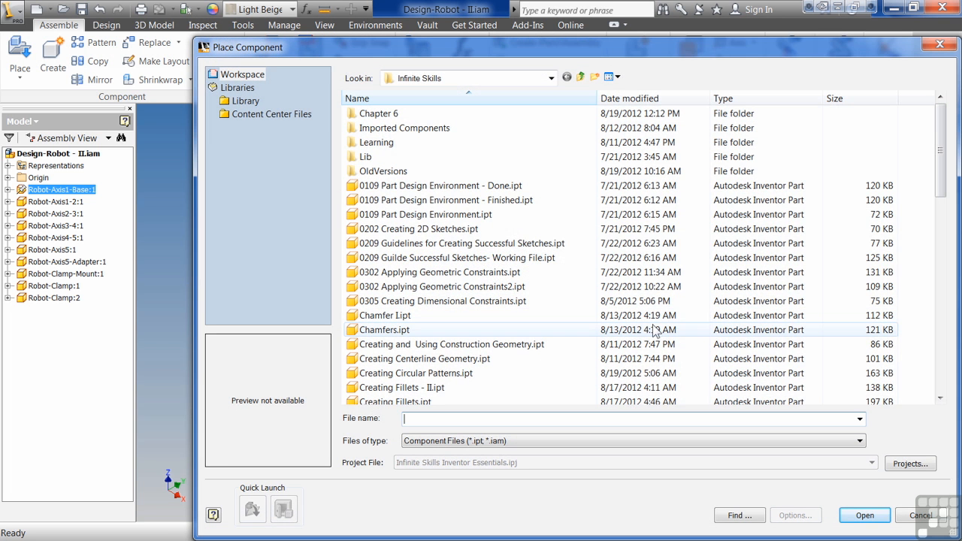
pyautogui.doubleClick(379, 114)
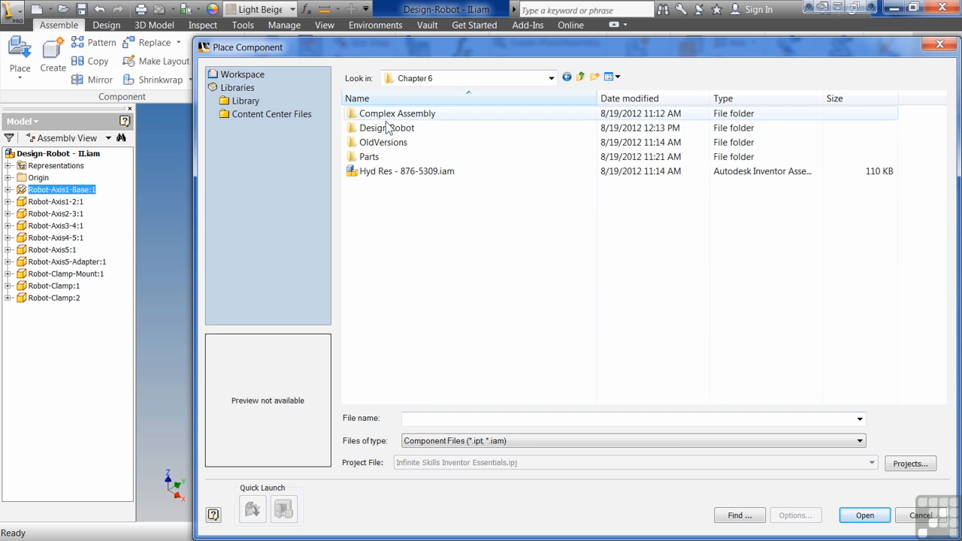
pyautogui.doubleClick(390, 129)
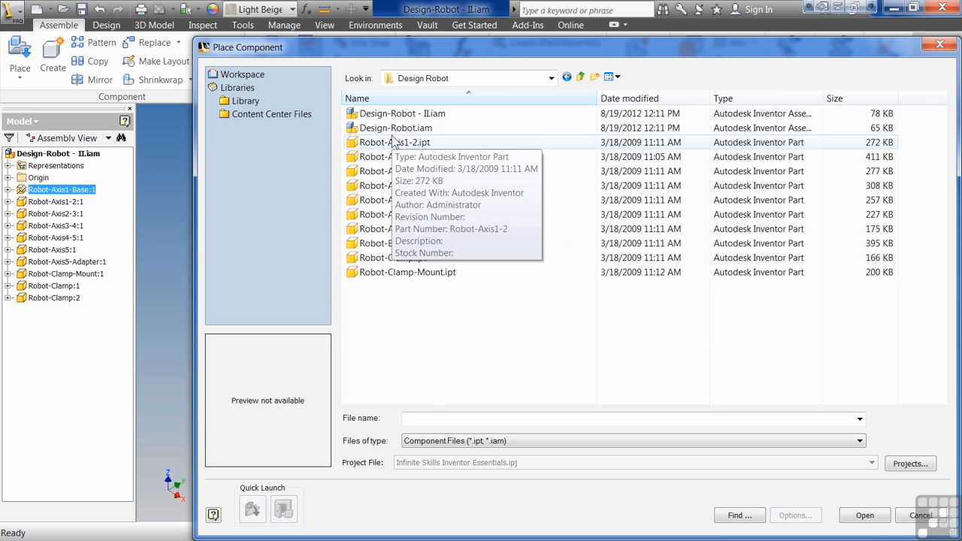
pyautogui.click(429, 246)
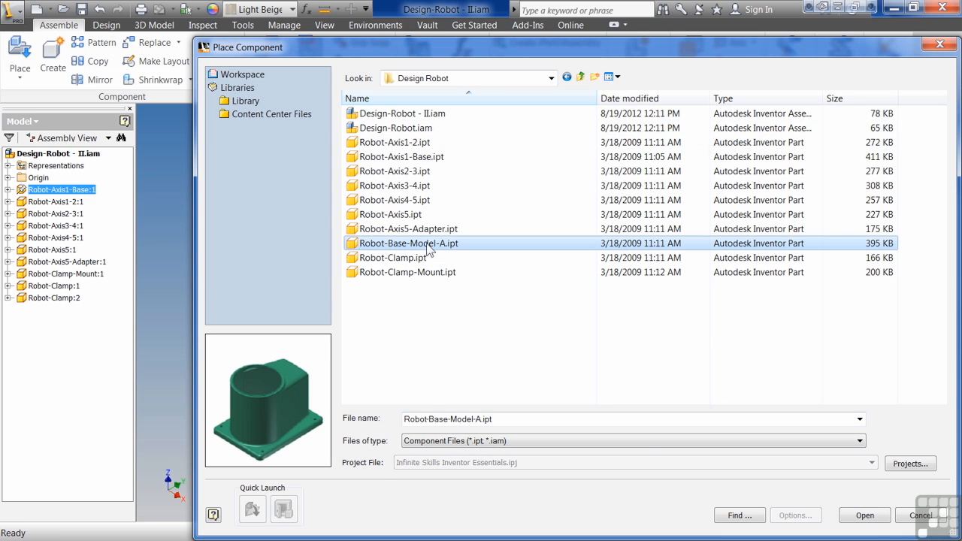
pyautogui.click(865, 516)
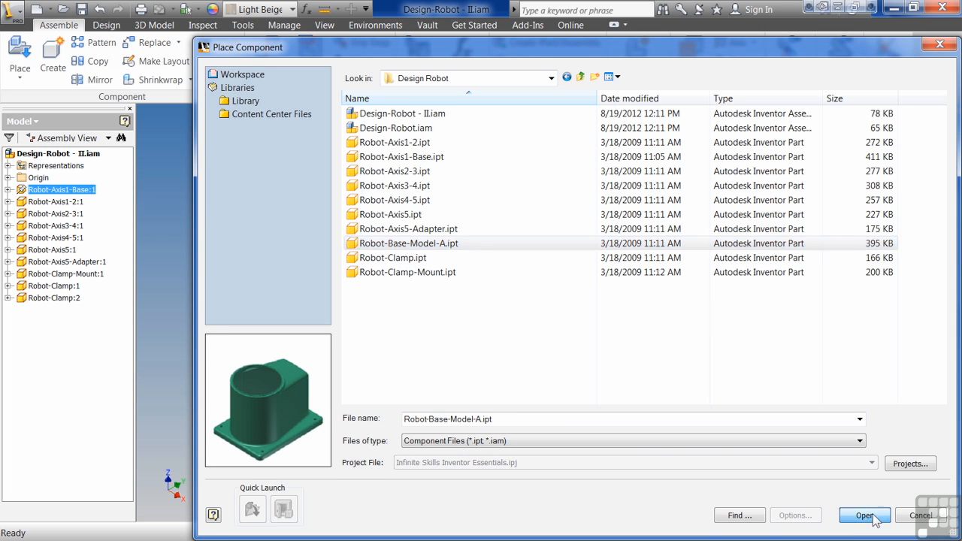
pyautogui.click(412, 326)
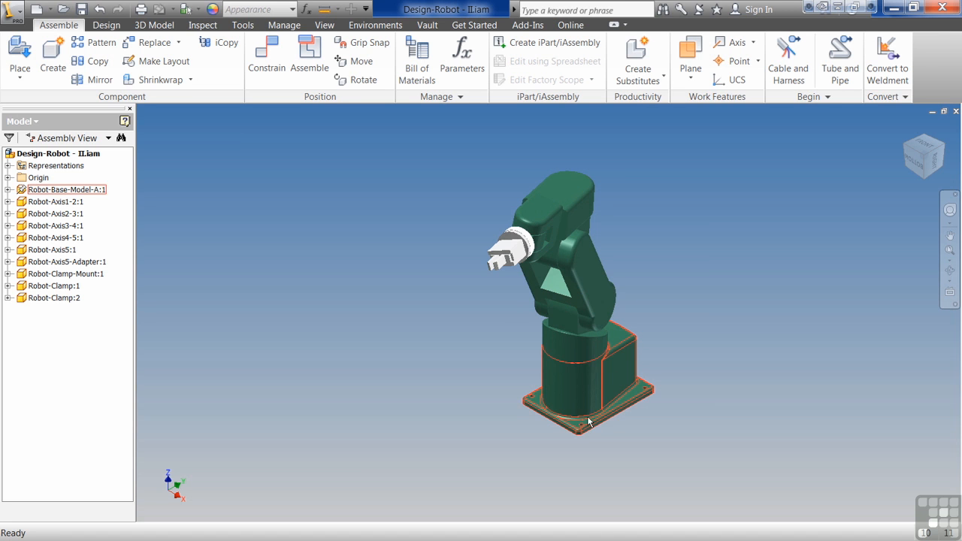
pyautogui.keyDown('shift'); pyautogui.moveTo(515, 376); pyautogui.dragTo(514, 383, button='middle'); pyautogui.keyUp('shift')
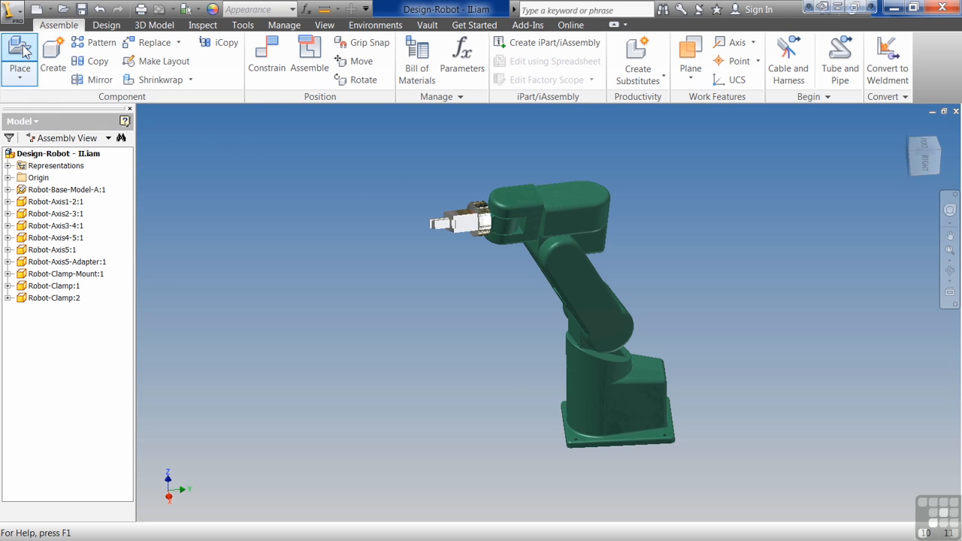
# - Open the Design-Robot.iam assembly from the Design Robot folder
pyautogui.click(23, 73)
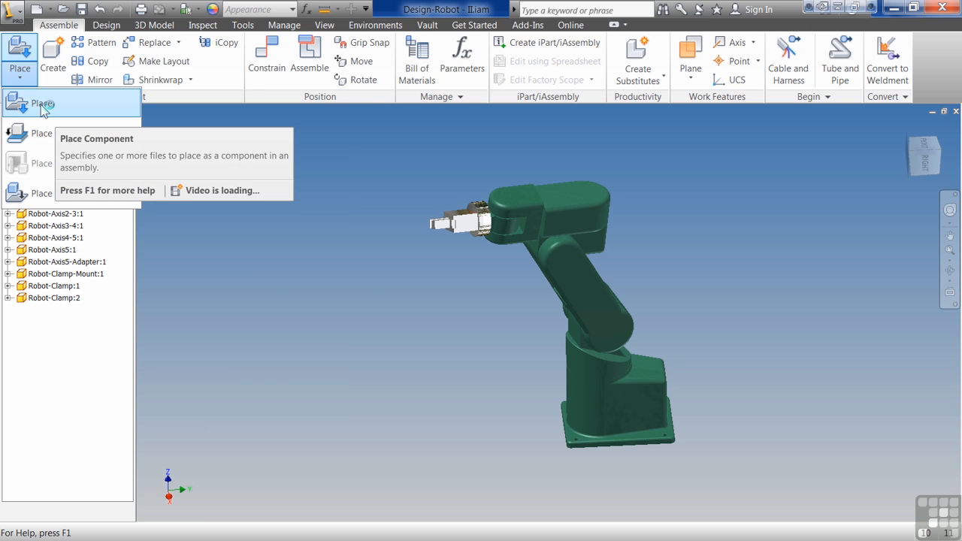
pyautogui.click(235, 283)
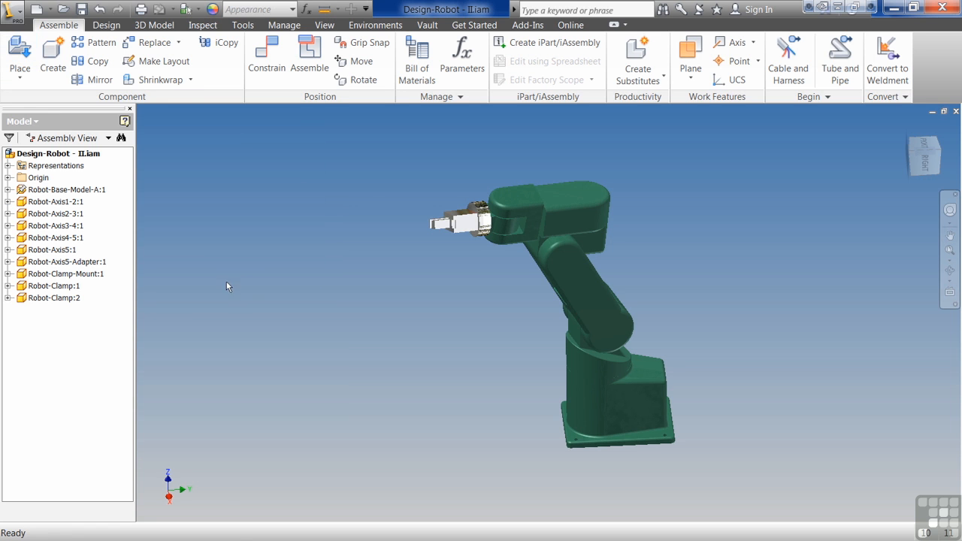
pyautogui.click(67, 11)
pyautogui.click(432, 128)
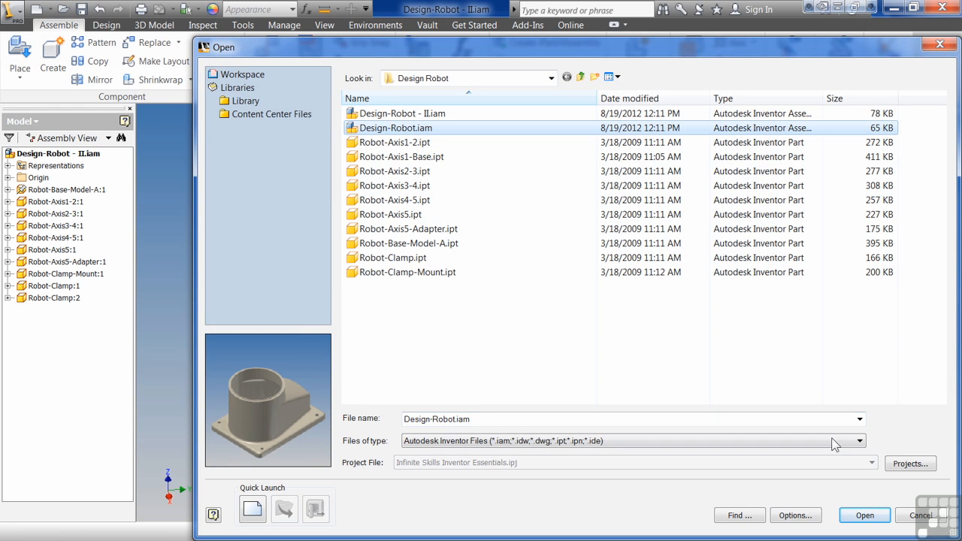
pyautogui.click(865, 515)
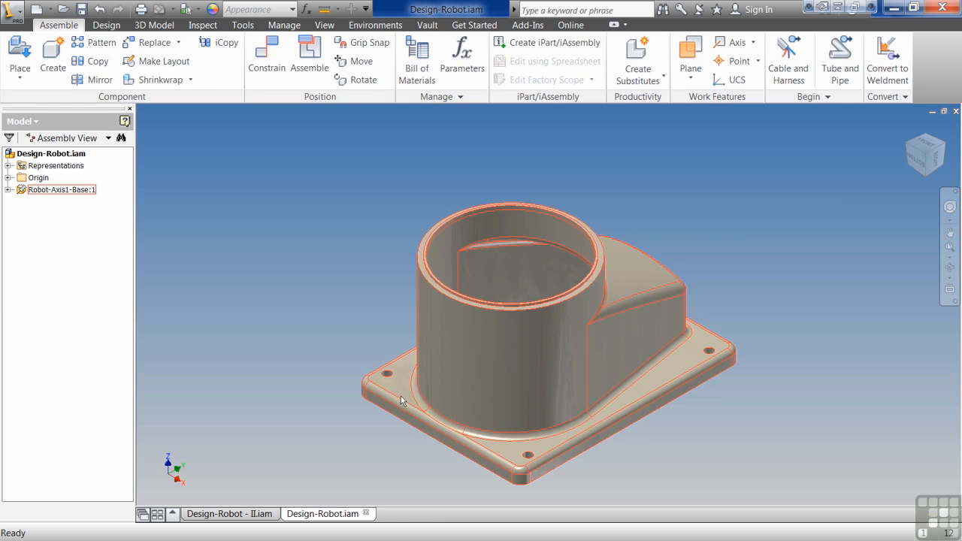
# - Start placing components beside the base, browsing to the Design Robot folder within Infinite Skills, Chapter 6
pyautogui.scroll(4, 351, 349)
pyautogui.scroll(2, 588, 348)
pyautogui.moveTo(588, 347); pyautogui.dragTo(476, 369, button='middle')
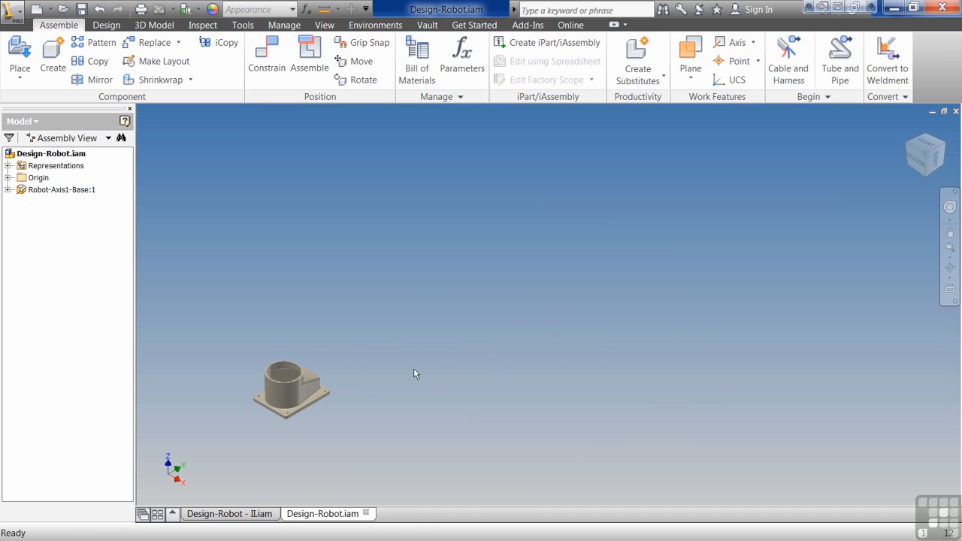
pyautogui.click(19, 50)
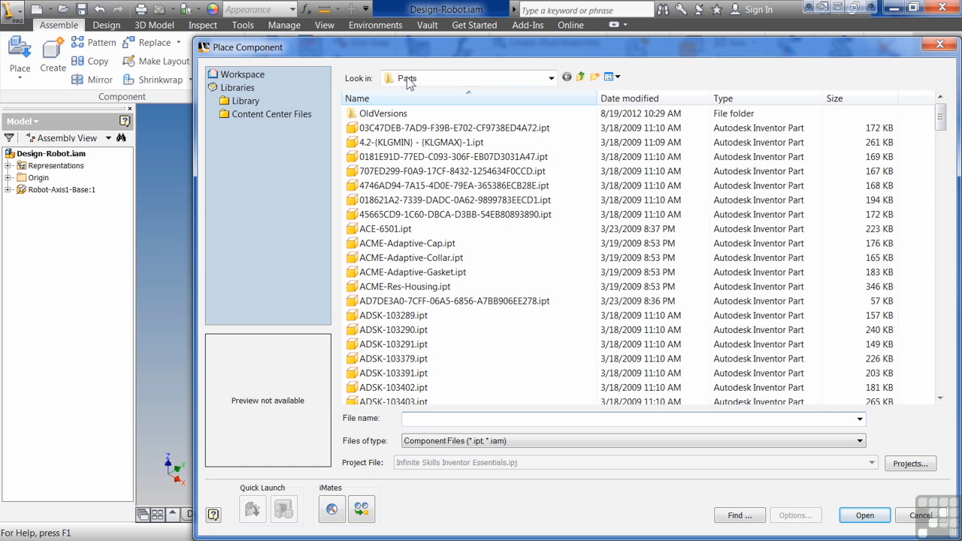
pyautogui.click(552, 78)
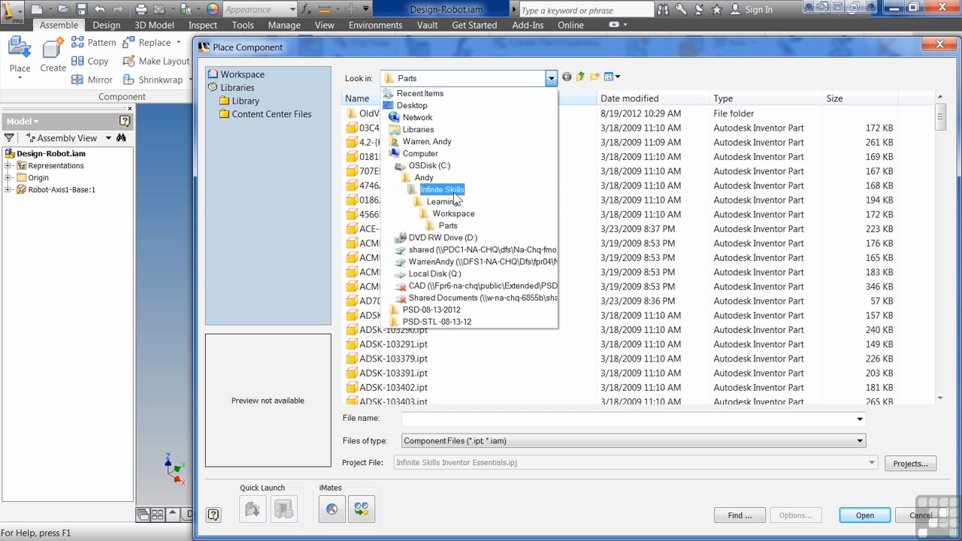
pyautogui.click(455, 195)
pyautogui.doubleClick(376, 114)
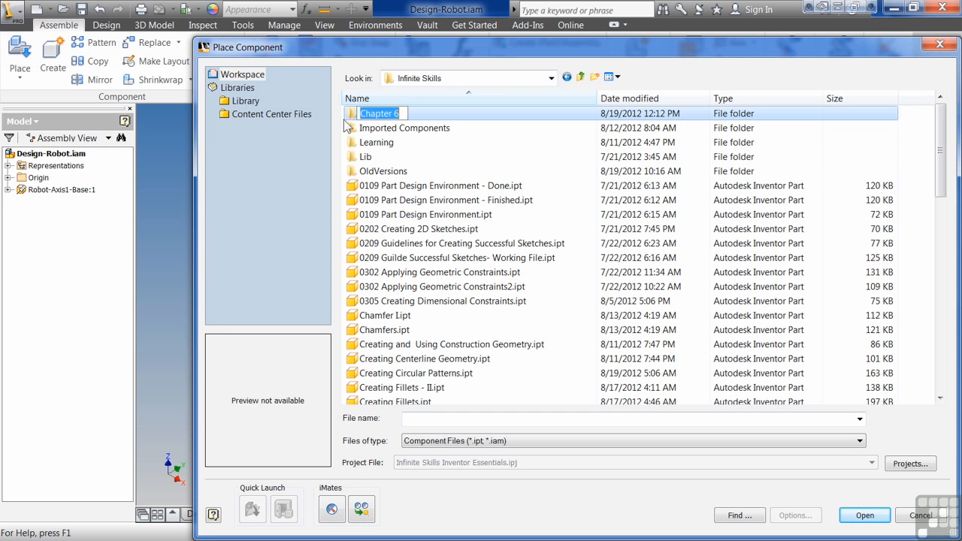
pyautogui.doubleClick(364, 118)
pyautogui.doubleClick(367, 129)
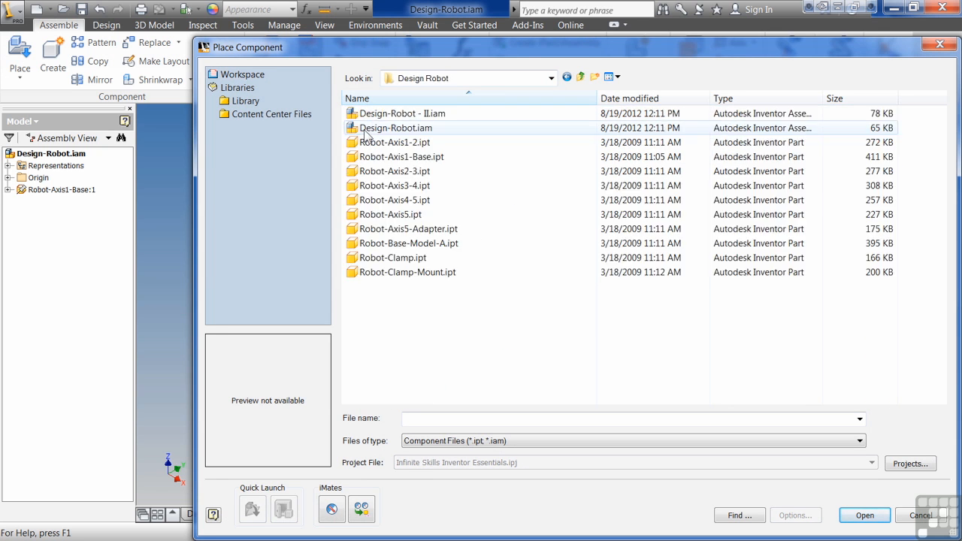
# - Load the Robot-Axis1-2, Axis2-3, Axis3-4, Axis4-5, Axis5, Axis5-Adapter, Clamp and Clamp-Mount parts together for placement
pyautogui.click(372, 143)
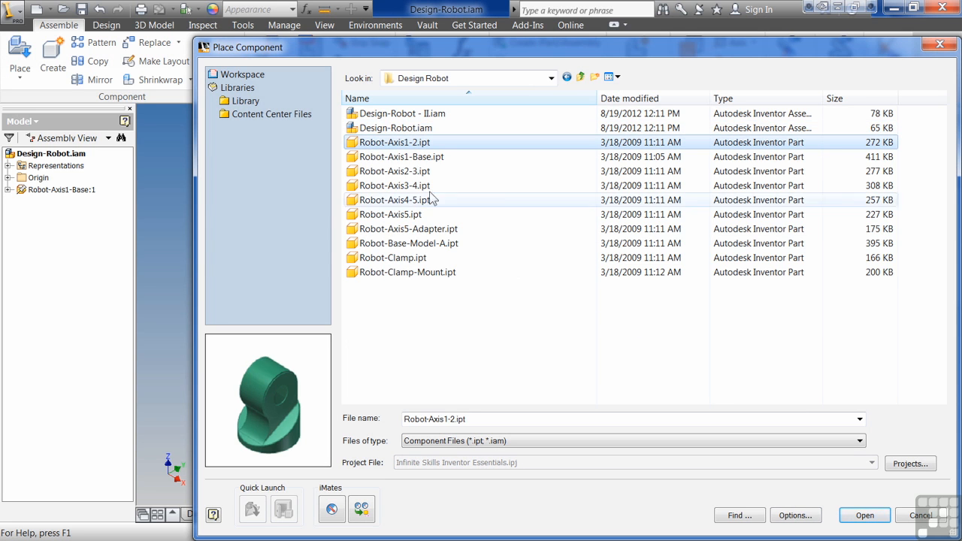
pyautogui.click(541, 158)
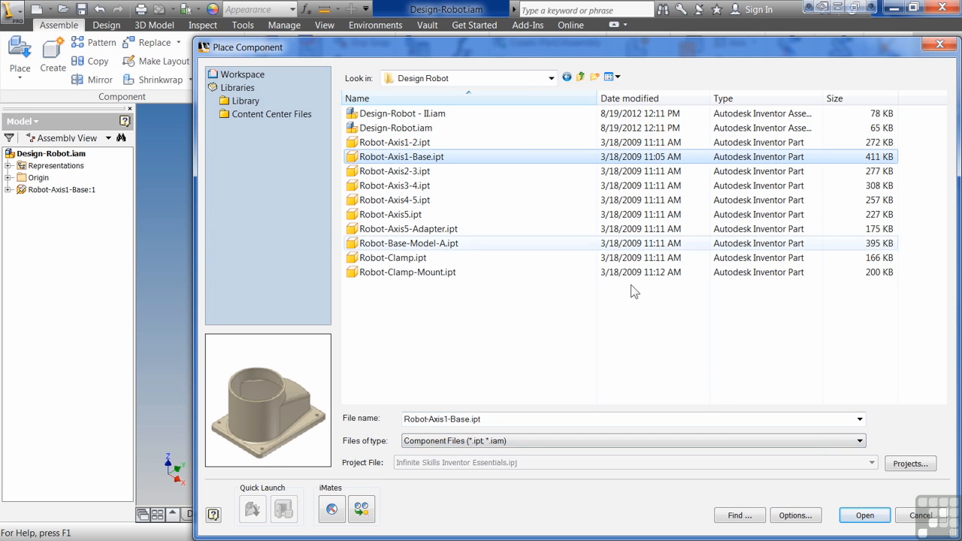
pyautogui.click(424, 143)
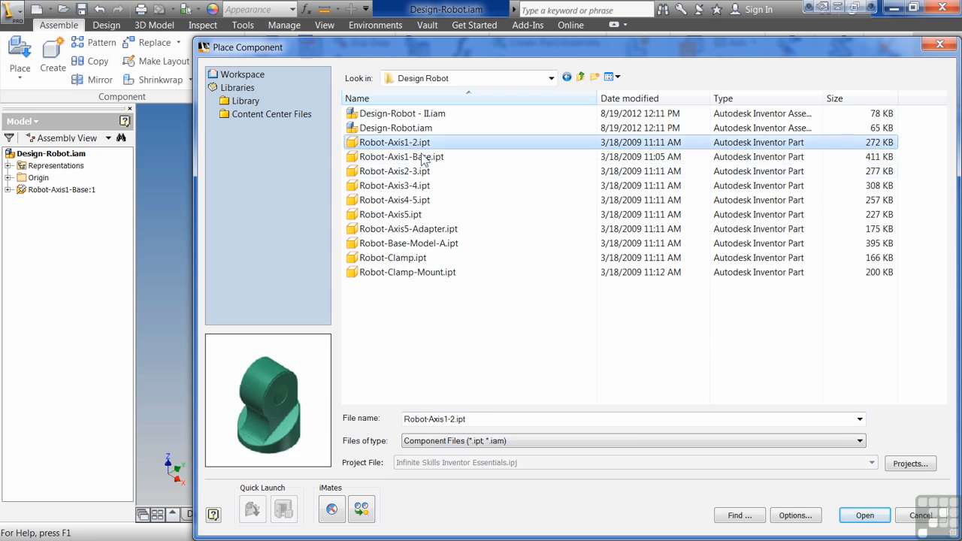
pyautogui.keyDown('ctrl'); pyautogui.click(419, 172); pyautogui.keyUp('ctrl')
pyautogui.keyDown('ctrl'); pyautogui.click(415, 186); pyautogui.keyUp('ctrl')
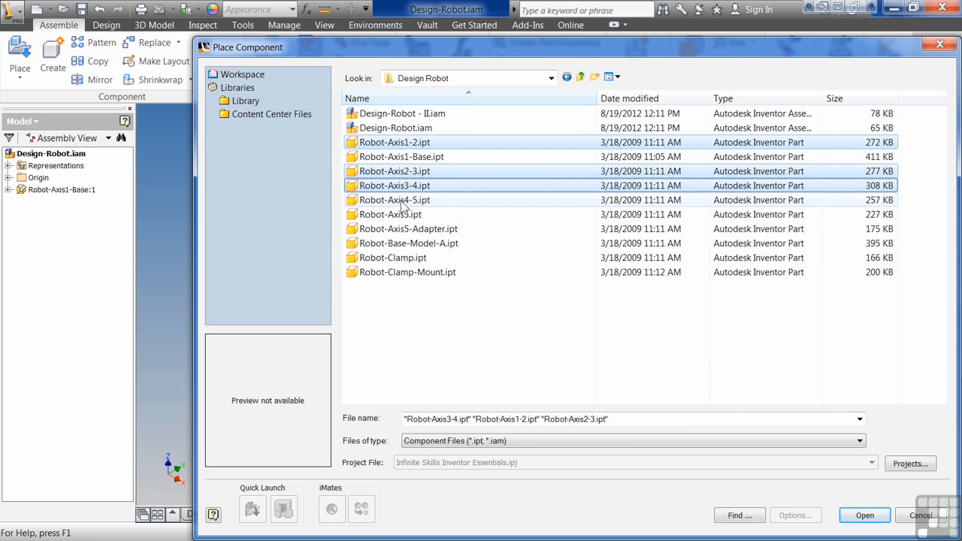
pyautogui.keyDown('ctrl'); pyautogui.click(404, 202); pyautogui.keyUp('ctrl')
pyautogui.keyDown('ctrl'); pyautogui.click(409, 215); pyautogui.keyUp('ctrl')
pyautogui.keyDown('ctrl'); pyautogui.click(410, 229); pyautogui.keyUp('ctrl')
pyautogui.keyDown('ctrl'); pyautogui.click(405, 258); pyautogui.keyUp('ctrl')
pyautogui.keyDown('ctrl'); pyautogui.click(399, 273); pyautogui.keyUp('ctrl')
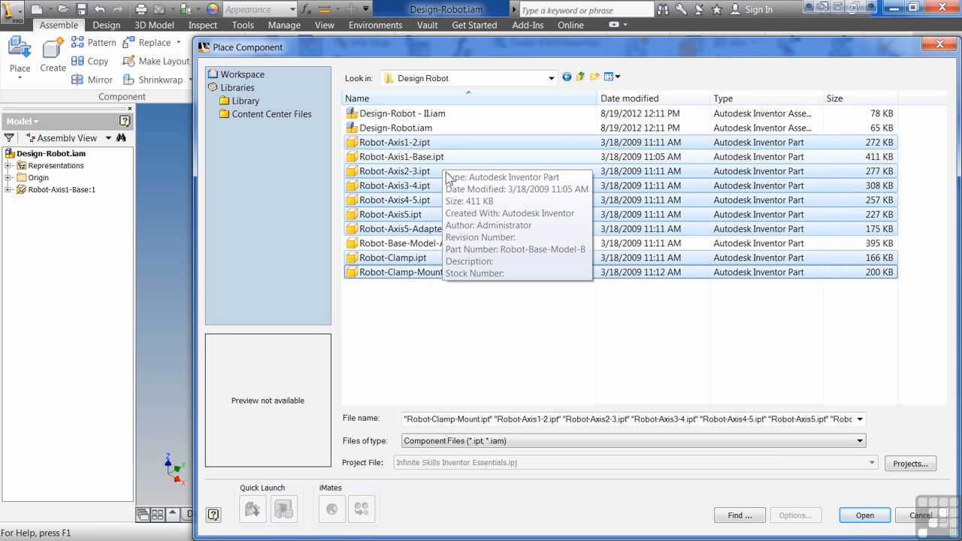
pyautogui.click(865, 516)
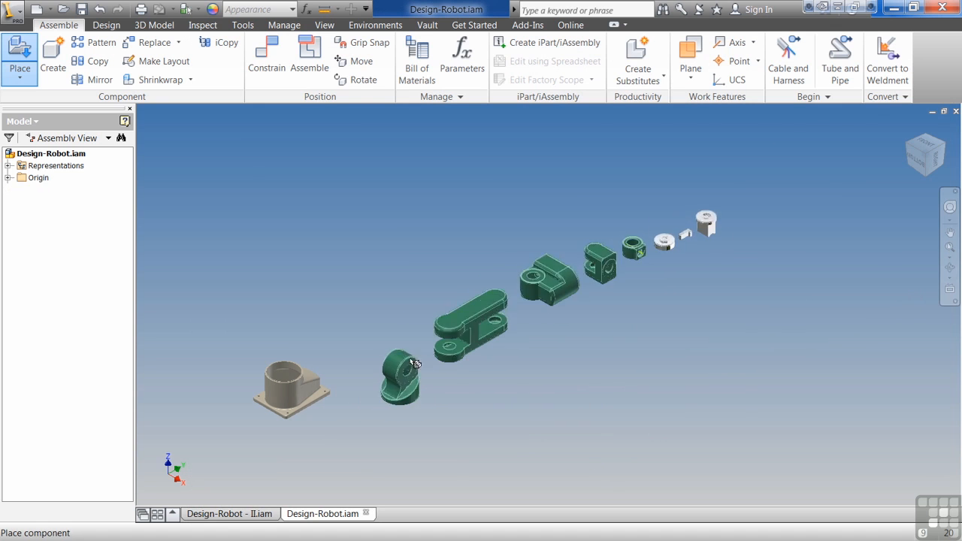
# - Place two sets of the eight loaded robot parts beside the base and finish placing
pyautogui.click(415, 364)
pyautogui.click(450, 419)
pyautogui.press('Escape')
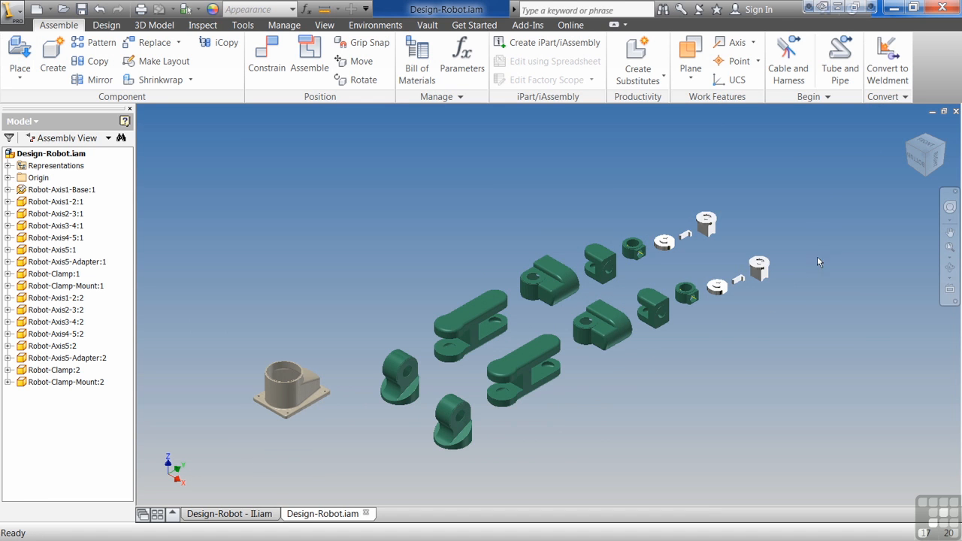
# - Delete both placed sets of robot parts beside the base
pyautogui.moveTo(789, 272); pyautogui.dragTo(651, 350)
pyautogui.moveTo(797, 175); pyautogui.dragTo(381, 443)
pyautogui.press('Delete')
# - Open the Design Robot folder in a separate file window, cancel component placement, and move the window clear of the base
pyautogui.click(19, 54)
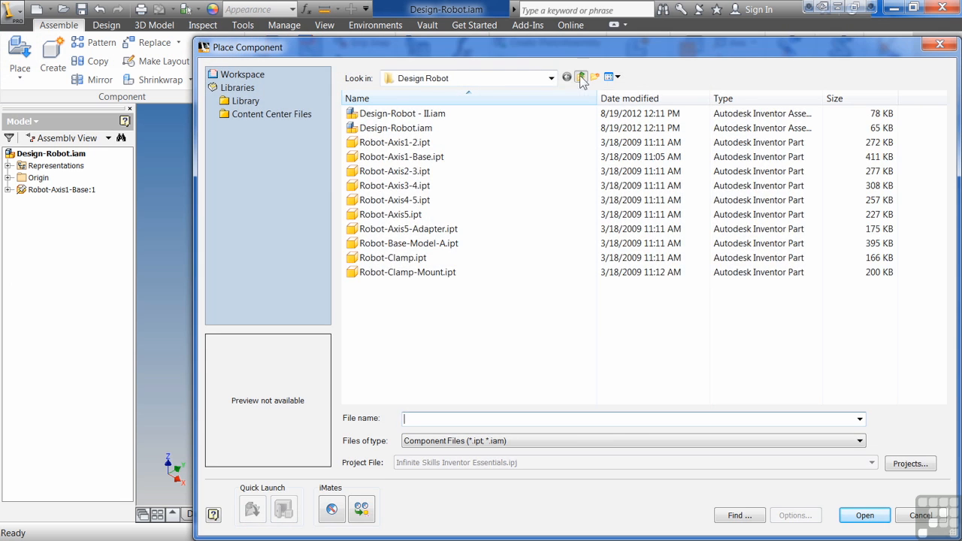
pyautogui.click(580, 76)
pyautogui.rightClick(403, 129)
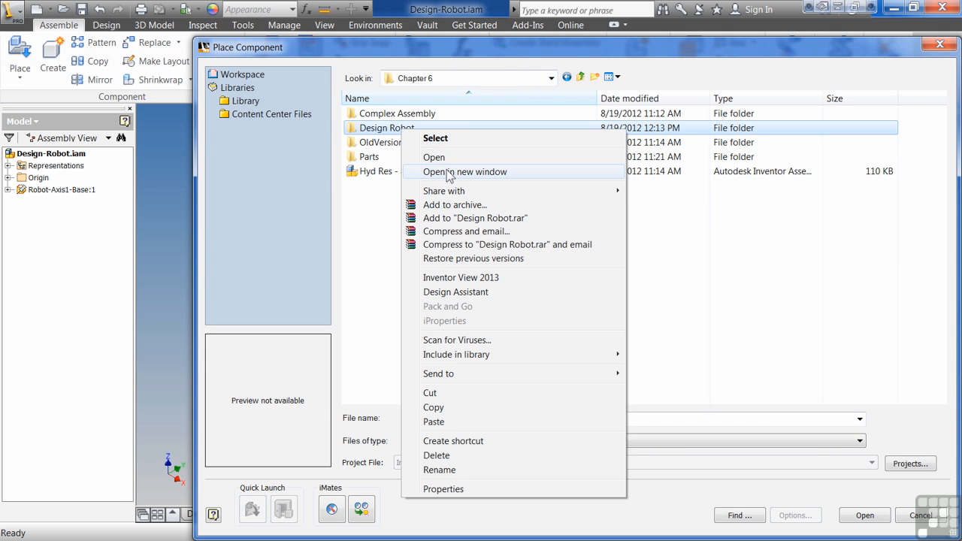
pyautogui.press('Escape')
pyautogui.click(921, 516)
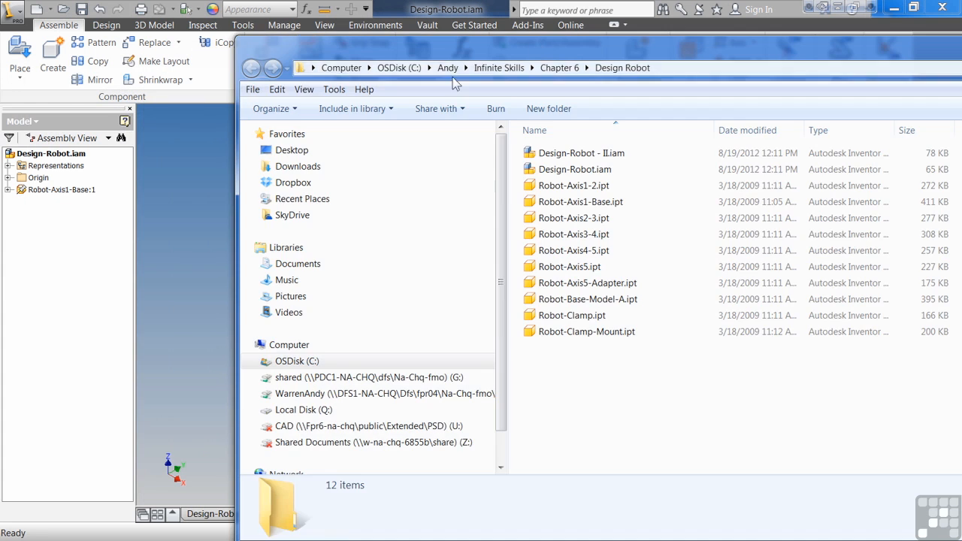
pyautogui.moveTo(248, 37); pyautogui.dragTo(499, 130)
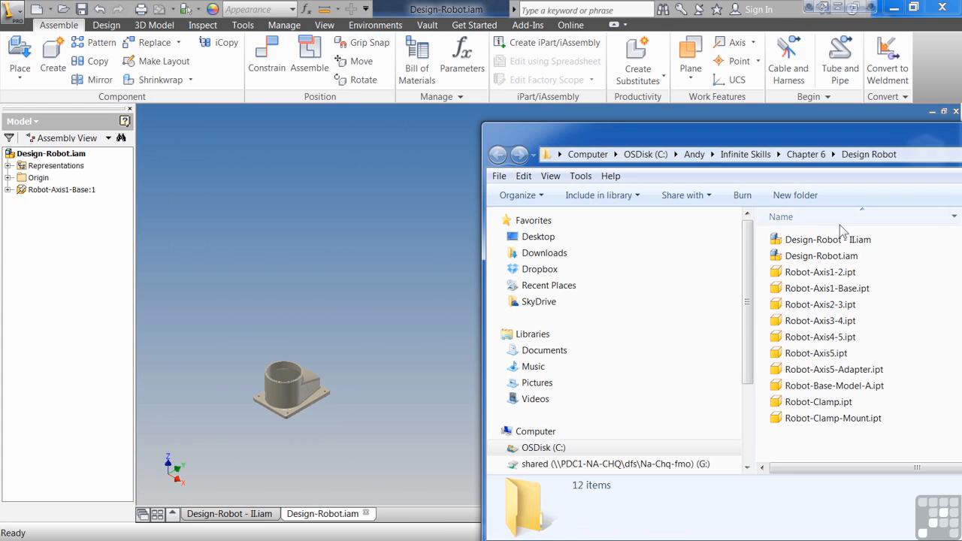
# - Drop Robot-Axis1-2, Axis2-3, Axis3-4, Axis4-5, Axis5, Axis5-Adapter, Clamp and Clamp-Mount from the folder window into the assembly, and return to the assembly
pyautogui.click(820, 304)
pyautogui.keyDown('shift'); pyautogui.click(810, 336); pyautogui.keyUp('shift')
pyautogui.keyDown('ctrl'); pyautogui.click(827, 272); pyautogui.keyUp('ctrl')
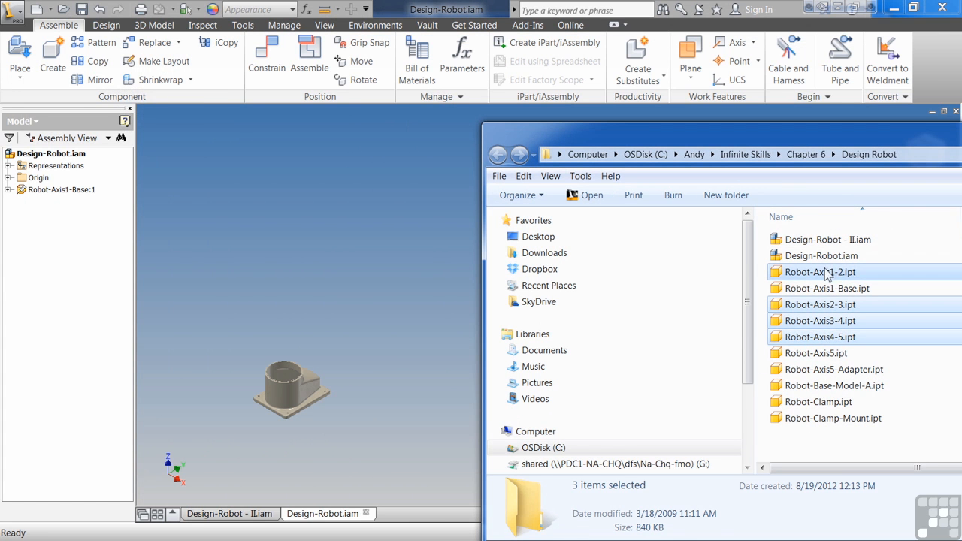
pyautogui.keyDown('ctrl'); pyautogui.click(829, 355); pyautogui.keyUp('ctrl')
pyautogui.keyDown('ctrl'); pyautogui.click(827, 369); pyautogui.keyUp('ctrl')
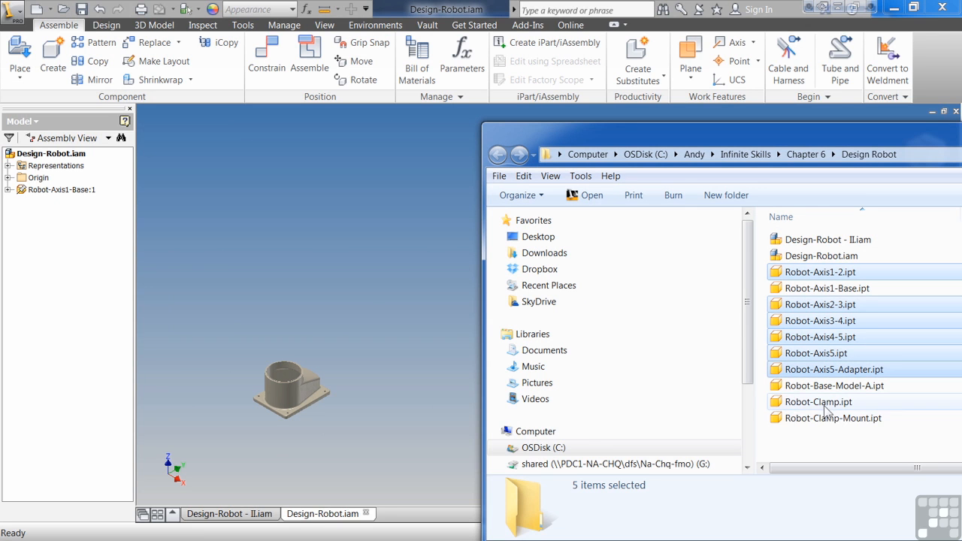
pyautogui.keyDown('ctrl'); pyautogui.click(820, 402); pyautogui.keyUp('ctrl')
pyautogui.keyDown('ctrl'); pyautogui.click(827, 418); pyautogui.keyUp('ctrl')
pyautogui.moveTo(852, 342); pyautogui.dragTo(321, 289)
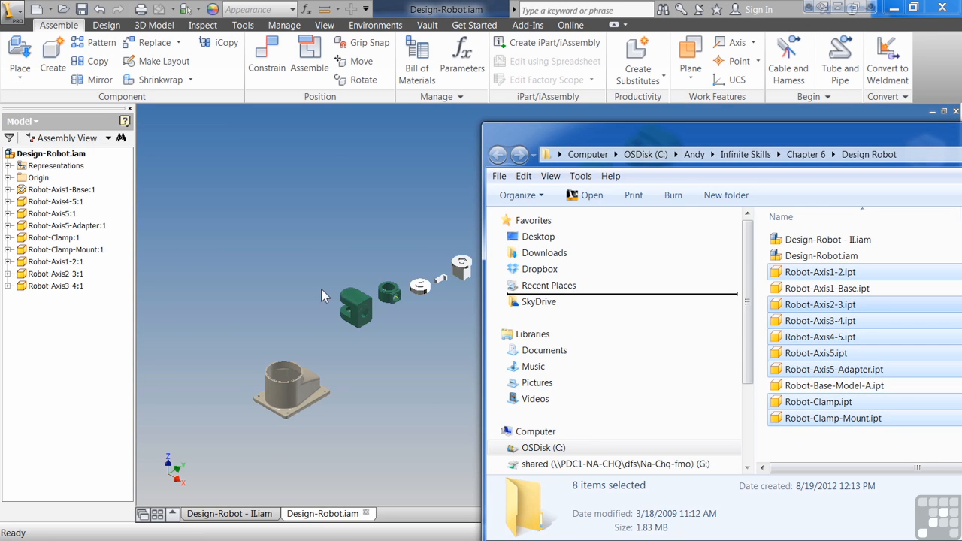
pyautogui.click(692, 116)
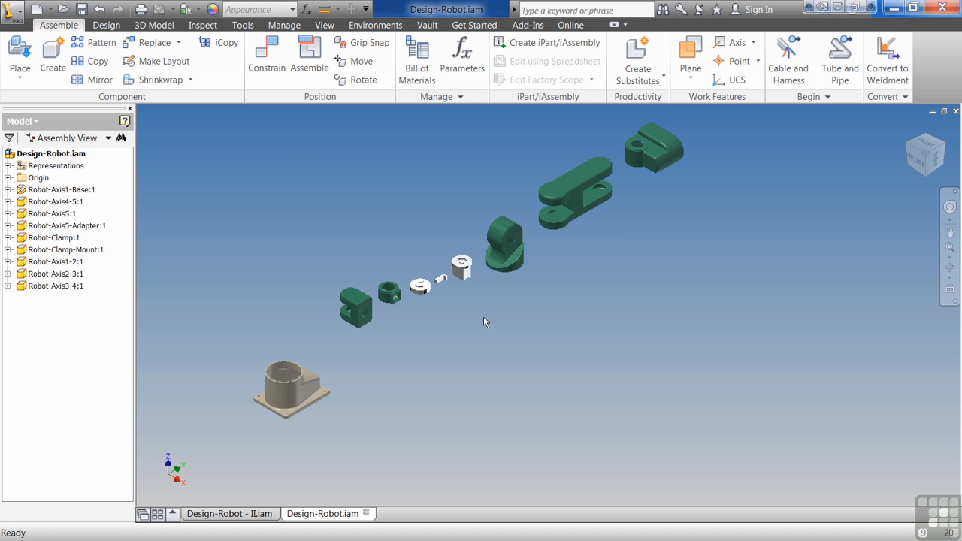
# - Review the file types that can be placed as components, then leave the dialog without placing anything
pyautogui.click(23, 47)
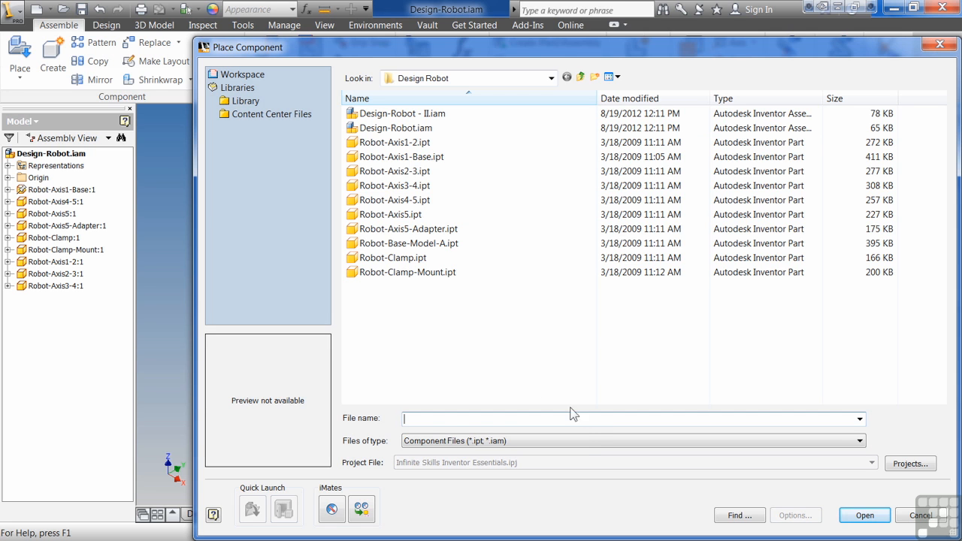
pyautogui.click(585, 441)
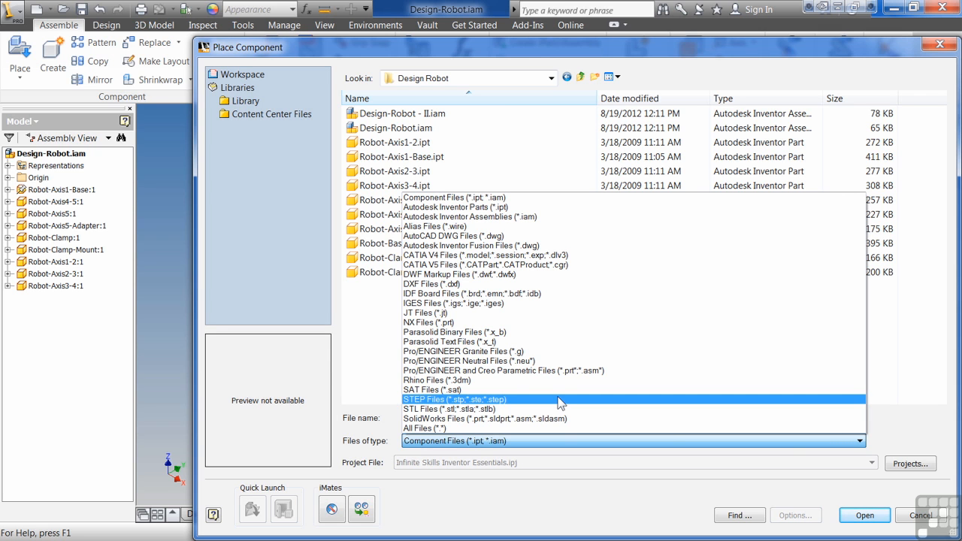
pyautogui.click(815, 450)
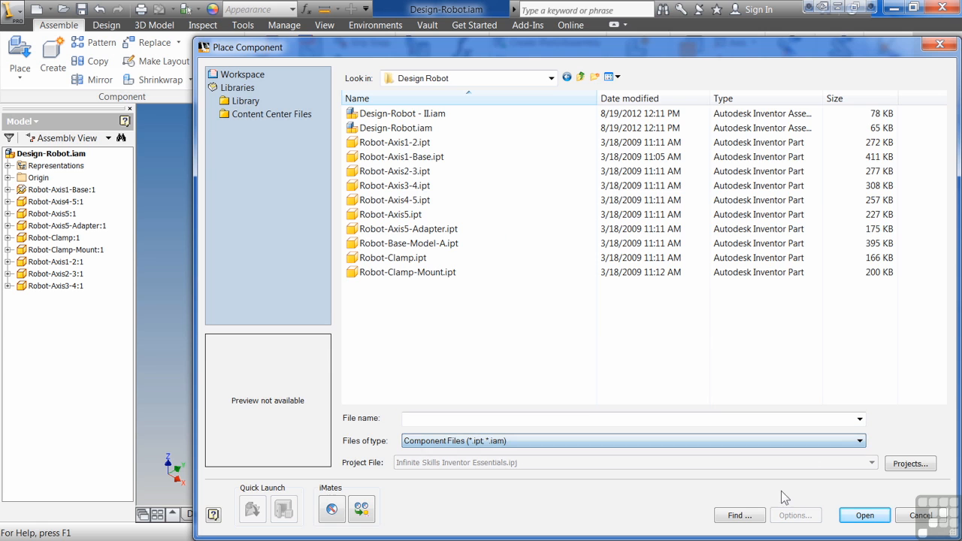
pyautogui.click(922, 517)
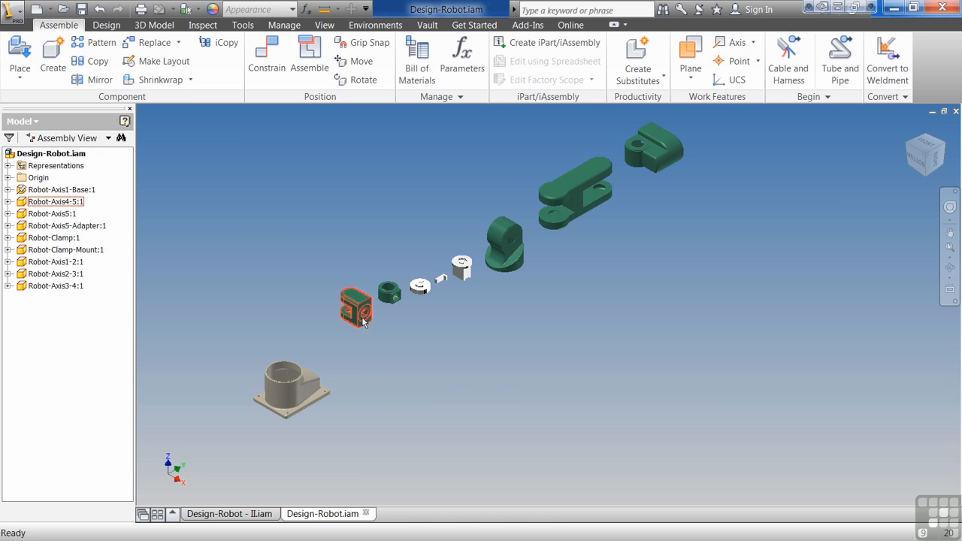
# - Move the loose Axis4-5, Axis5, Axis1-2 and Axis2-3 parts apart, and try to move the grounded Robot-Axis1-Base
pyautogui.moveTo(362, 322); pyautogui.dragTo(260, 256)
pyautogui.moveTo(390, 293); pyautogui.dragTo(456, 322)
pyautogui.moveTo(505, 248); pyautogui.dragTo(392, 203)
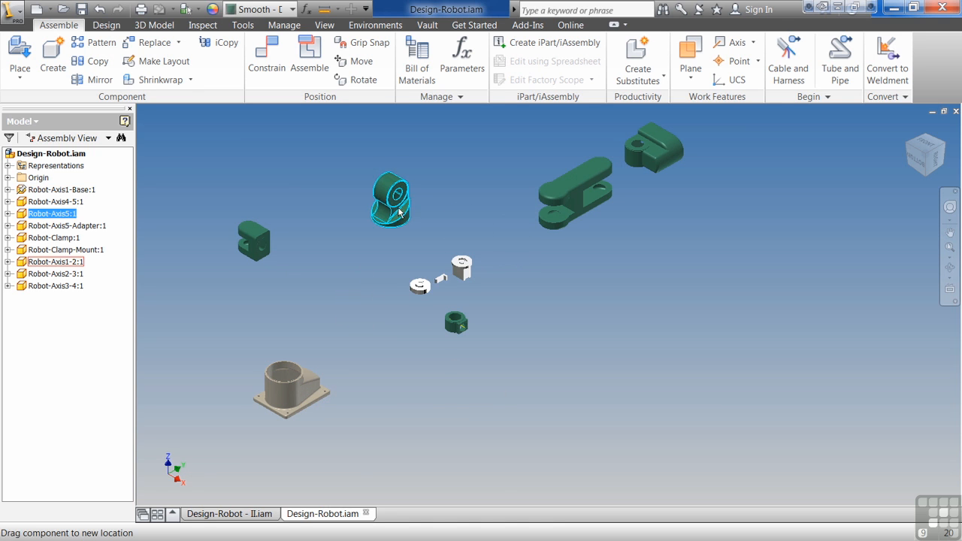
pyautogui.moveTo(609, 198); pyautogui.dragTo(667, 228)
pyautogui.click(301, 391)
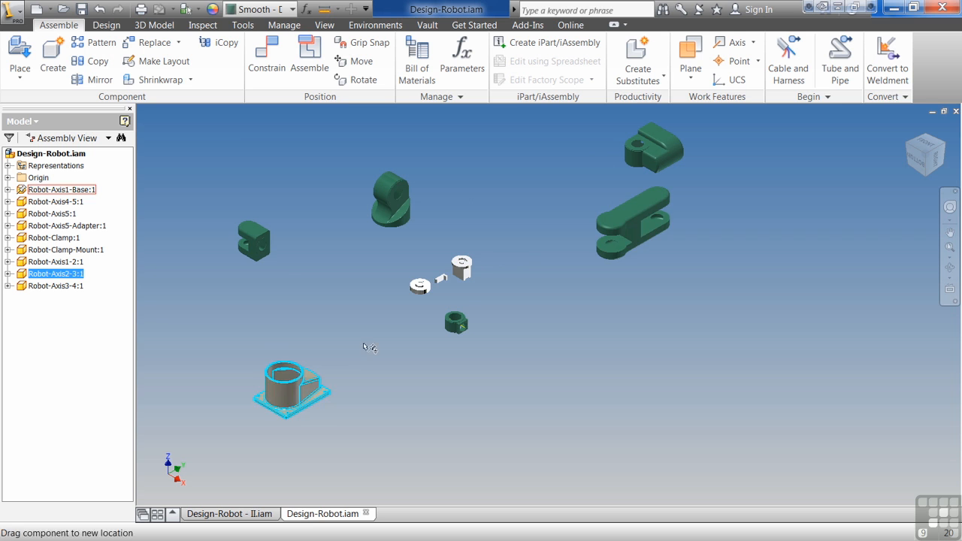
pyautogui.click(414, 430)
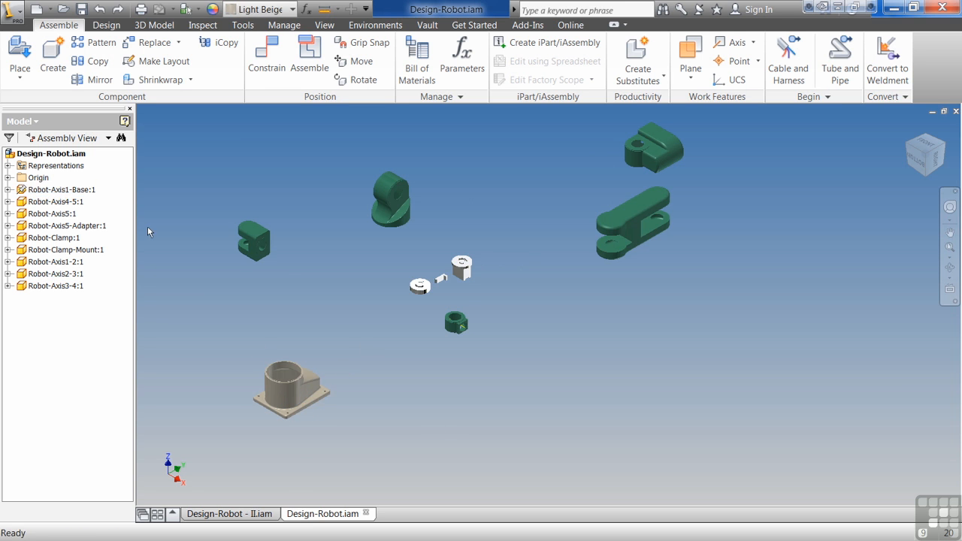
# - Remove the grounding from Robot-Axis1-Base and move the base up closer to the other parts
pyautogui.rightClick(35, 189)
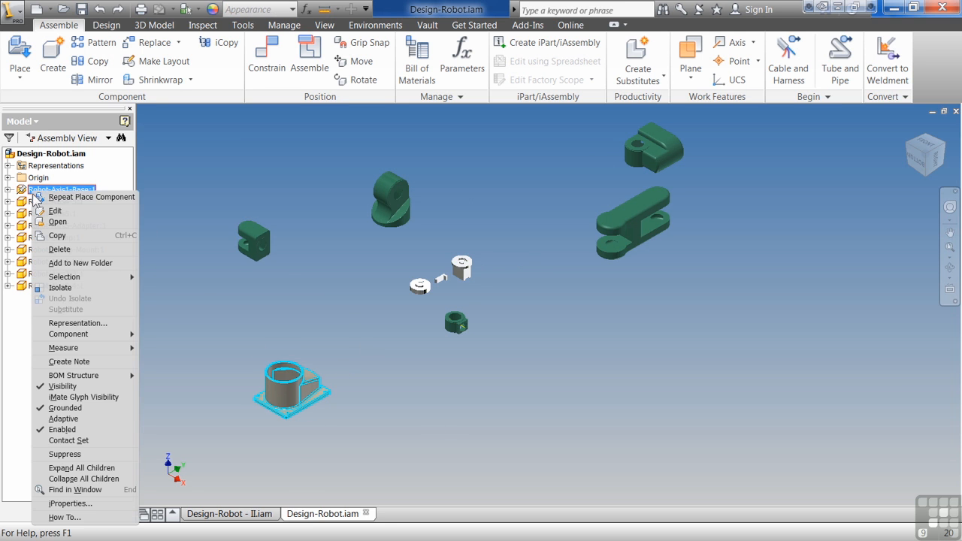
pyautogui.click(63, 409)
pyautogui.moveTo(300, 395); pyautogui.dragTo(318, 318)
pyautogui.click(297, 400)
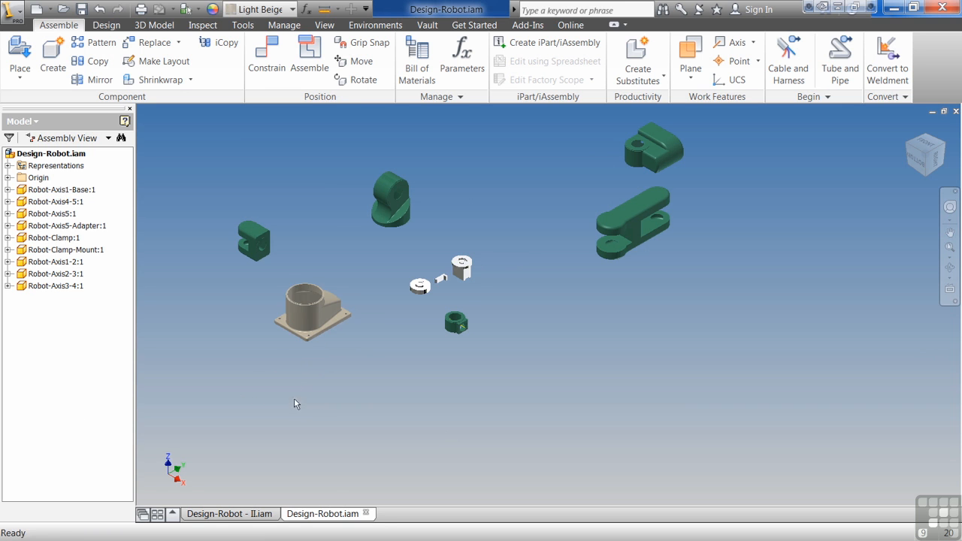
# - Switch to the Design-Robot - II assembly and swing the clamp and arm components through several poses to test their motion
pyautogui.click(254, 515)
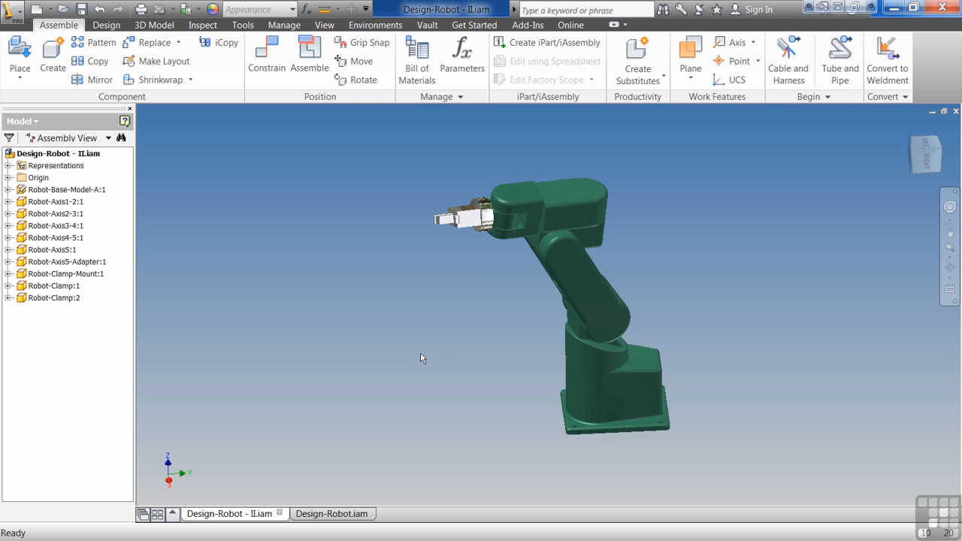
pyautogui.moveTo(462, 223); pyautogui.dragTo(447, 321)
pyautogui.moveTo(511, 235); pyautogui.dragTo(515, 103)
pyautogui.moveTo(576, 241); pyautogui.dragTo(561, 208)
pyautogui.keyDown('shift'); pyautogui.moveTo(573, 225); pyautogui.dragTo(618, 257, button='middle'); pyautogui.keyUp('shift')
pyautogui.moveTo(600, 243); pyautogui.dragTo(507, 240)
pyautogui.keyDown('shift'); pyautogui.moveTo(490, 299); pyautogui.dragTo(566, 327, button='middle'); pyautogui.keyUp('shift')
pyautogui.moveTo(581, 326); pyautogui.dragTo(594, 267)
pyautogui.moveTo(558, 228); pyautogui.dragTo(547, 259)
# - Unground Robot-Base-Model-A, pull the robot by its Axis2-3 arm to test its freedom, and undo that move
pyautogui.click(67, 190)
pyautogui.rightClick(64, 196)
pyautogui.click(109, 413)
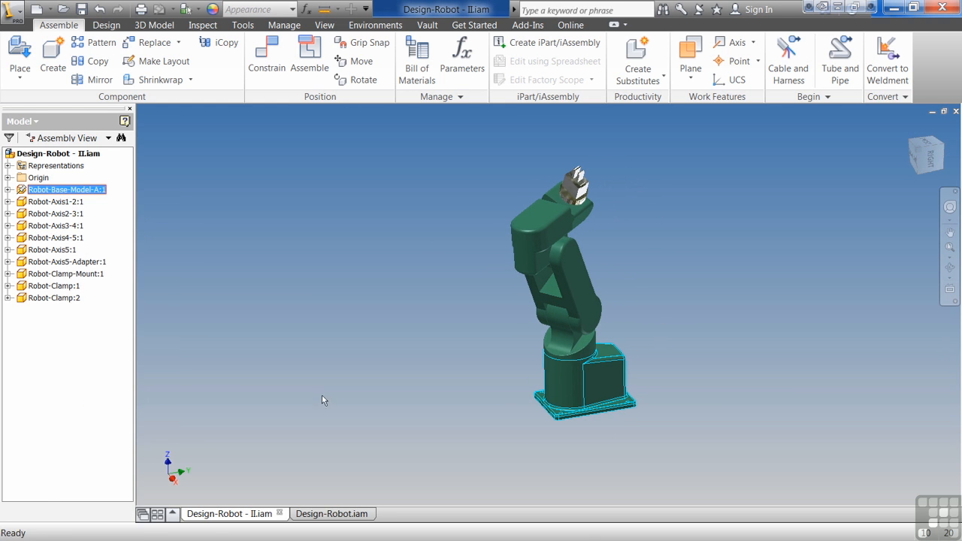
pyautogui.moveTo(602, 318); pyautogui.dragTo(493, 305)
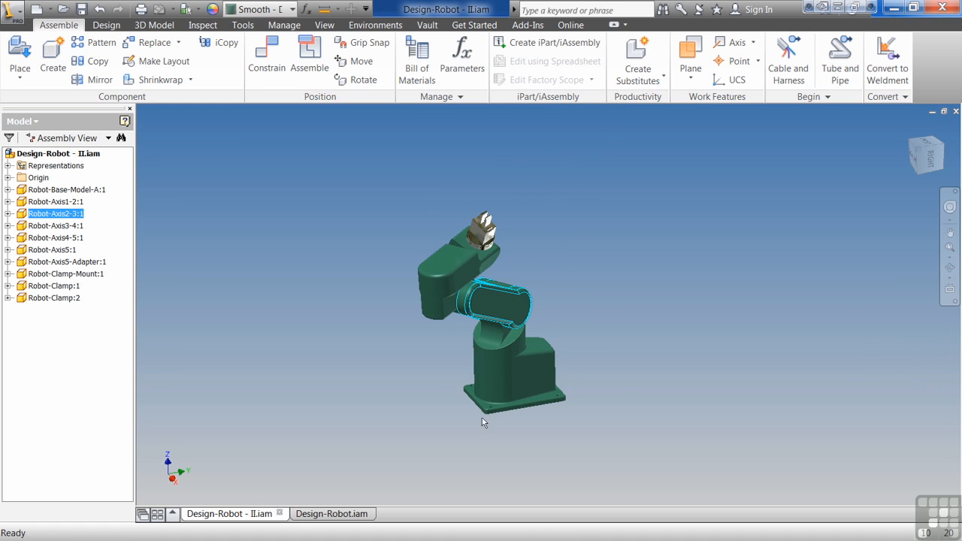
pyautogui.click(100, 9)
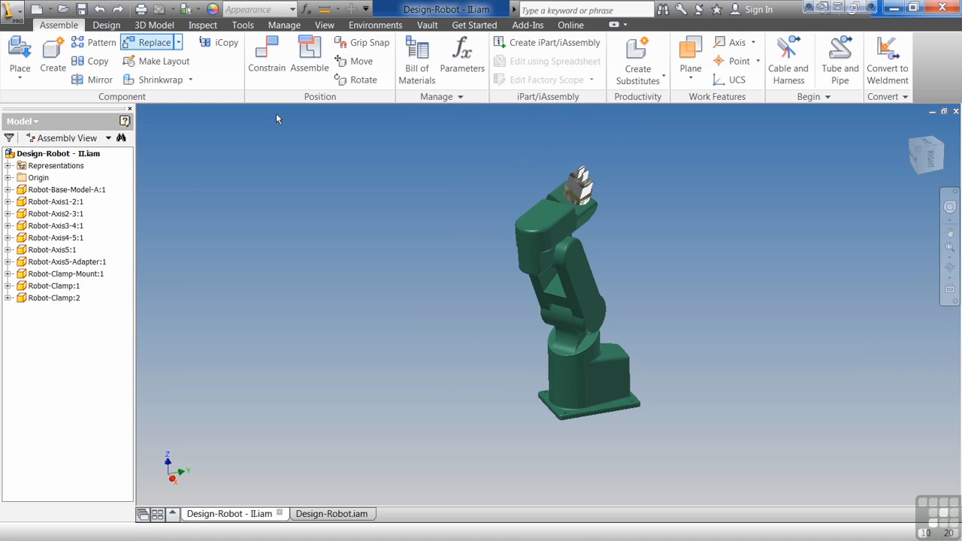
# - Ground Robot-Base-Model-A again and clear the selection
pyautogui.rightClick(594, 379)
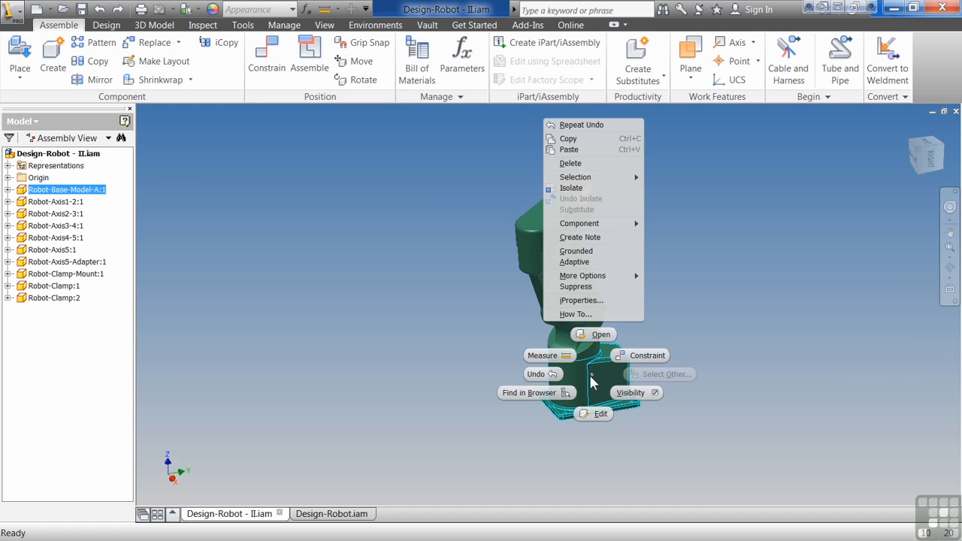
pyautogui.click(576, 251)
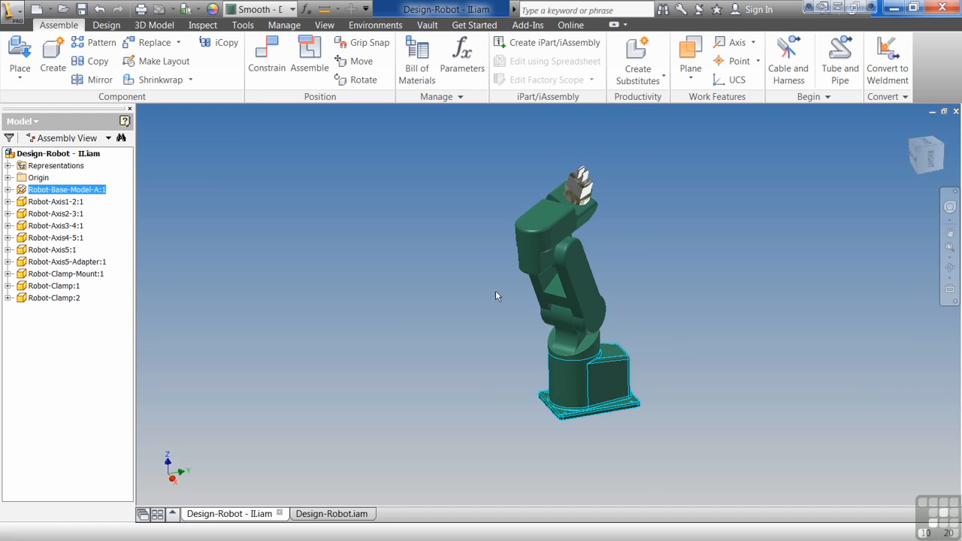
pyautogui.click(391, 293)
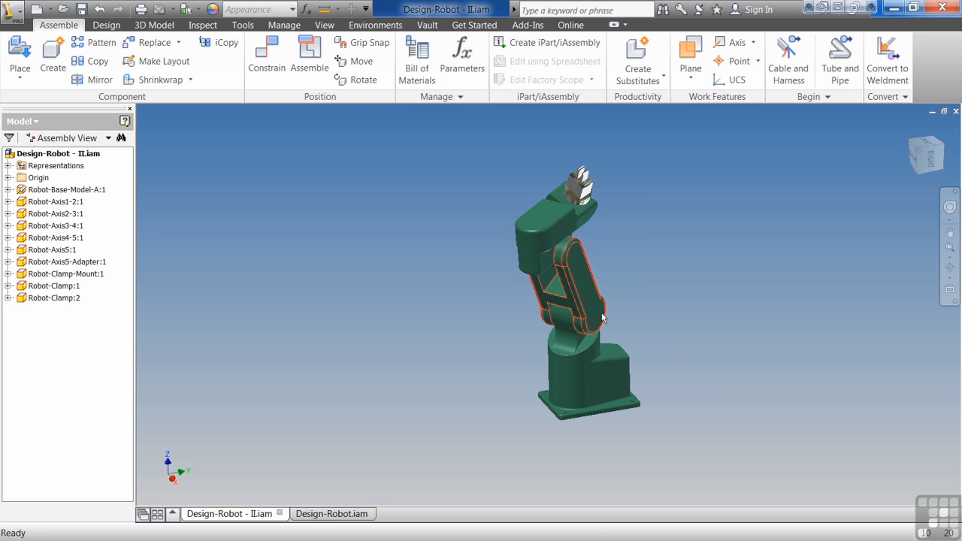
pyautogui.click(569, 362)
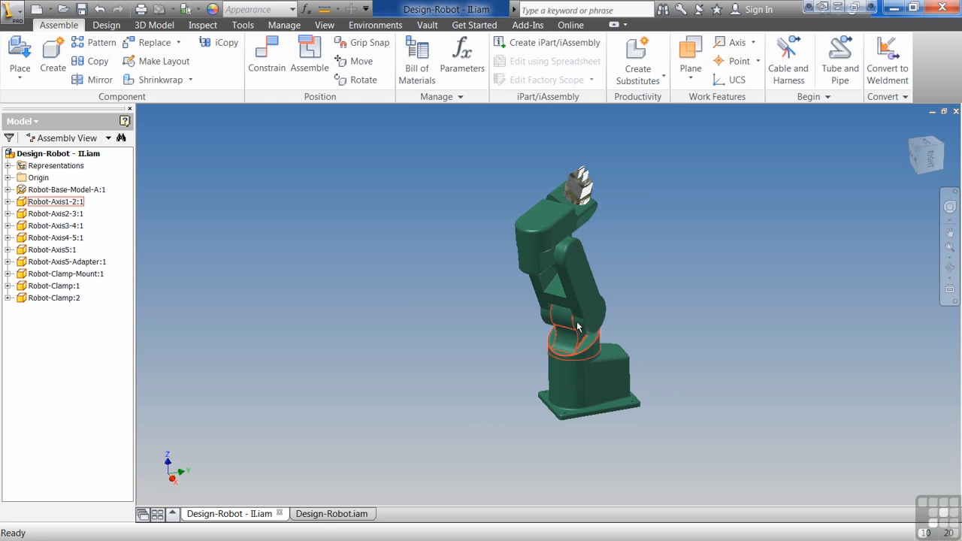
# - Ground the Robot-Axis2-3 arm and swing the upper arm and clamp components to test their remaining motion
pyautogui.rightClick(579, 275)
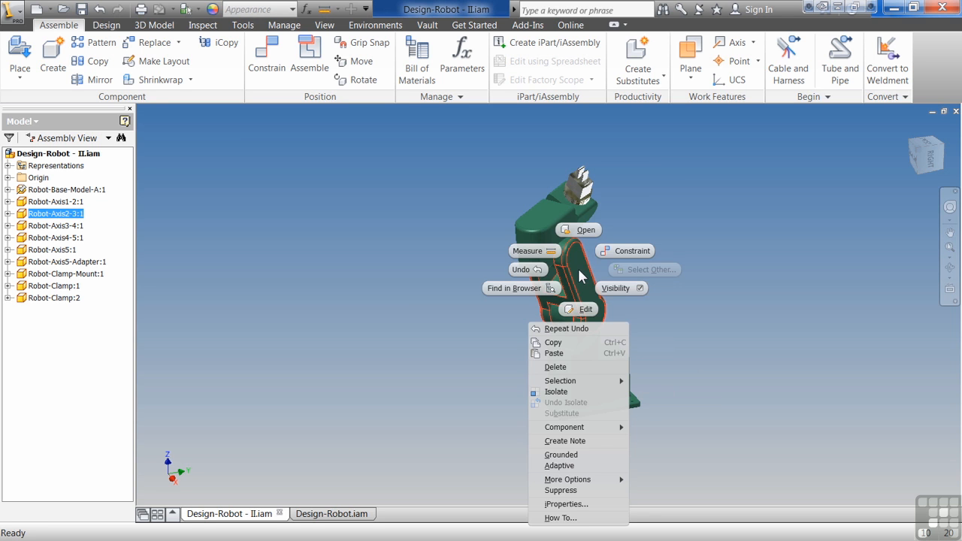
pyautogui.click(561, 455)
pyautogui.moveTo(567, 226); pyautogui.dragTo(529, 254)
pyautogui.moveTo(573, 194); pyautogui.dragTo(596, 150)
pyautogui.keyDown('shift'); pyautogui.moveTo(588, 165); pyautogui.dragTo(526, 243, button='middle'); pyautogui.keyUp('shift')
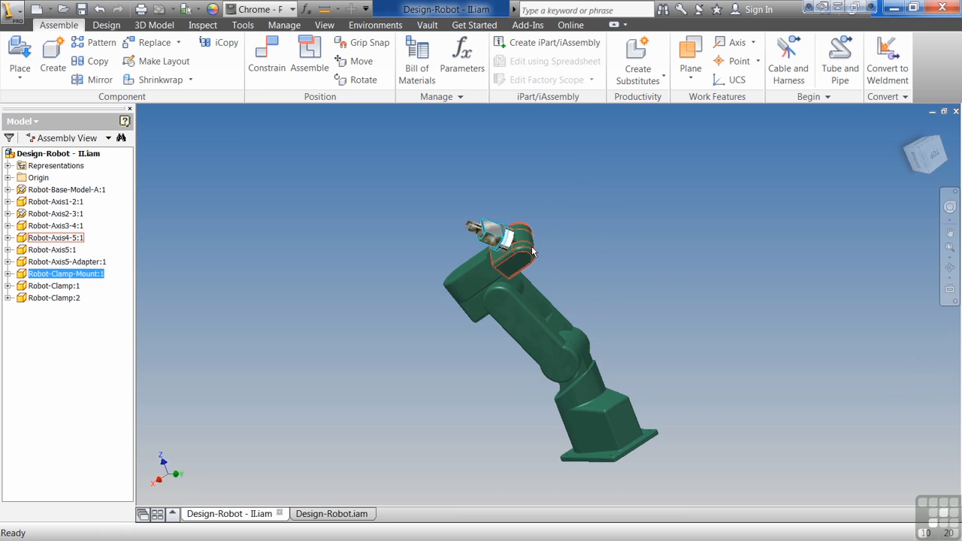
pyautogui.moveTo(526, 238); pyautogui.dragTo(570, 216)
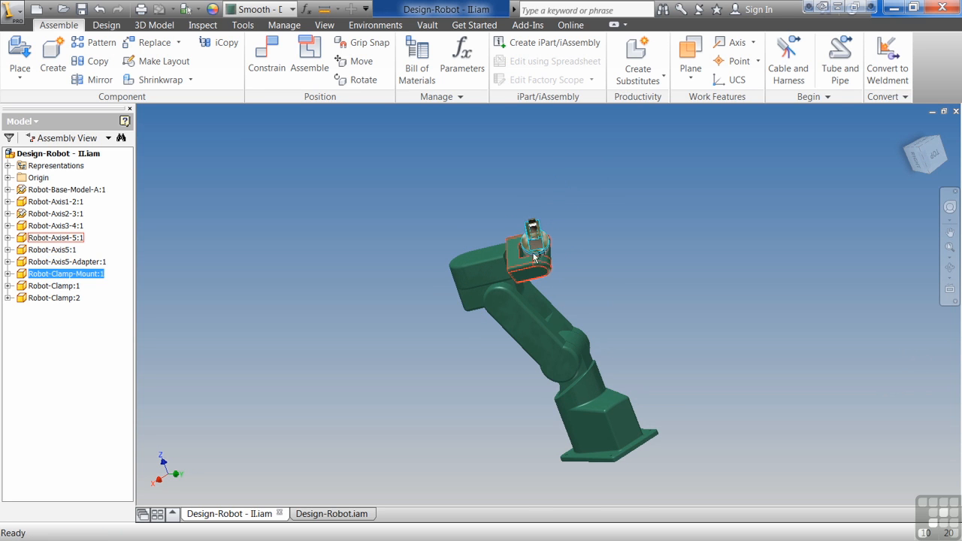
pyautogui.moveTo(540, 253)
pyautogui.mouseDown()
pyautogui.moveTo(594, 237)
pyautogui.moveTo(538, 242)
pyautogui.mouseUp()
# - Ground Robot-Axis4-5 and rotate the clamp mount and Axis5 components to test their remaining motion
pyautogui.rightClick(513, 258)
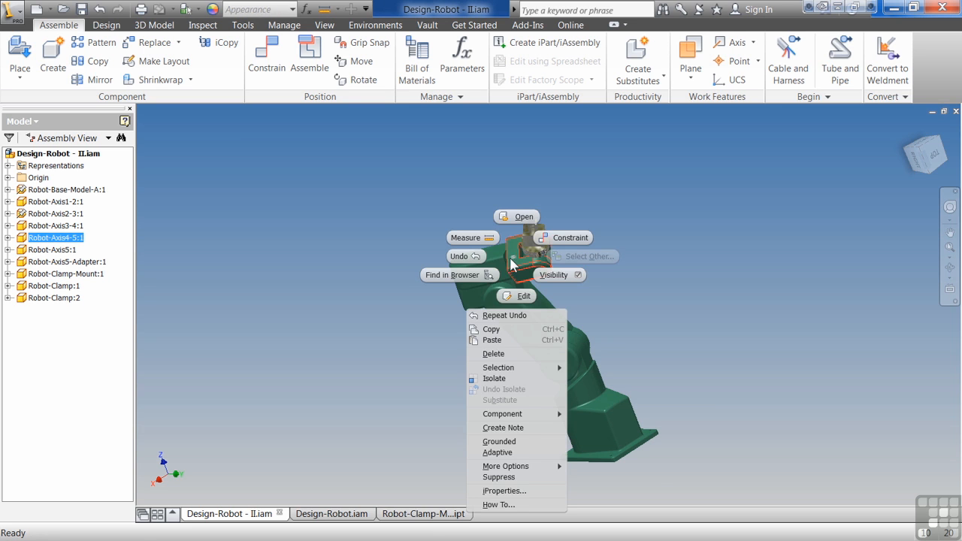
pyautogui.click(499, 441)
pyautogui.moveTo(540, 243); pyautogui.dragTo(553, 261)
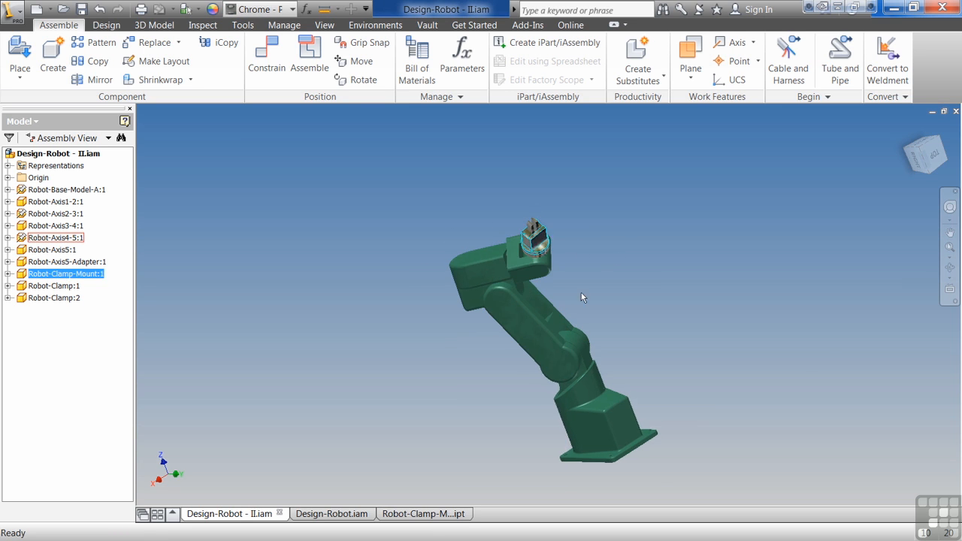
pyautogui.keyDown('shift'); pyautogui.moveTo(581, 292); pyautogui.dragTo(523, 314, button='middle'); pyautogui.keyUp('shift')
pyautogui.scroll(-2, 521, 298)
pyautogui.moveTo(516, 263); pyautogui.dragTo(584, 317)
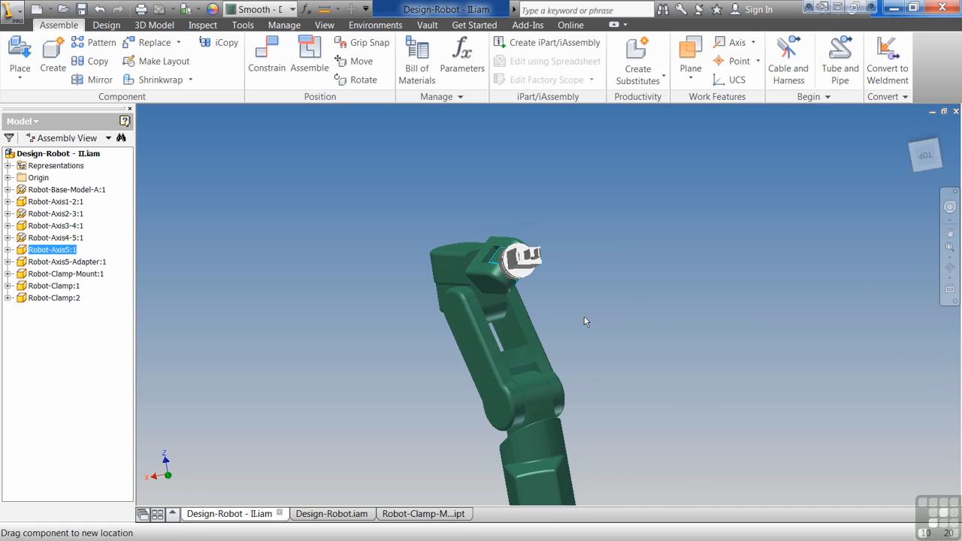
pyautogui.keyDown('shift'); pyautogui.moveTo(669, 299); pyautogui.dragTo(640, 298, button='middle'); pyautogui.keyUp('shift')
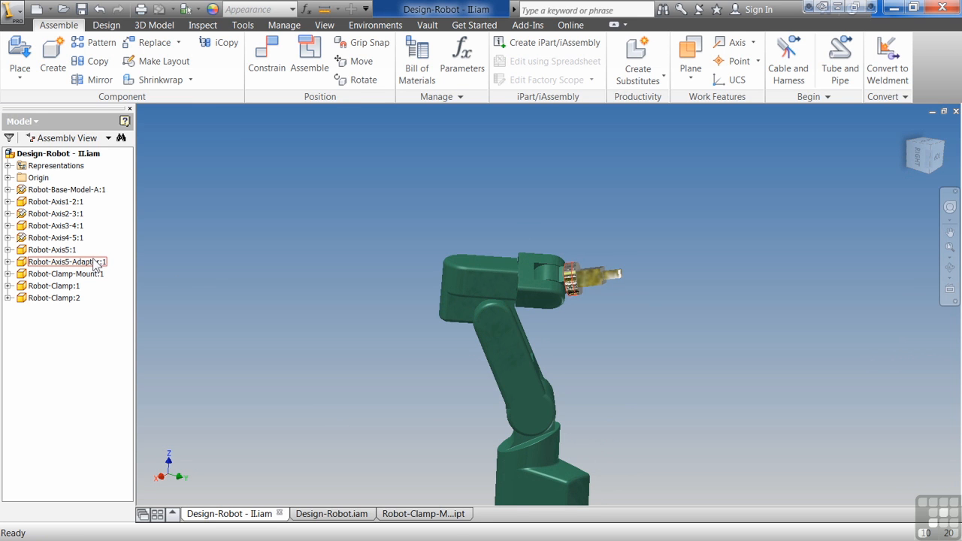
# - Return to the Design-Robot assembly and delete all robot parts except Robot-Axis1-Base
pyautogui.click(332, 514)
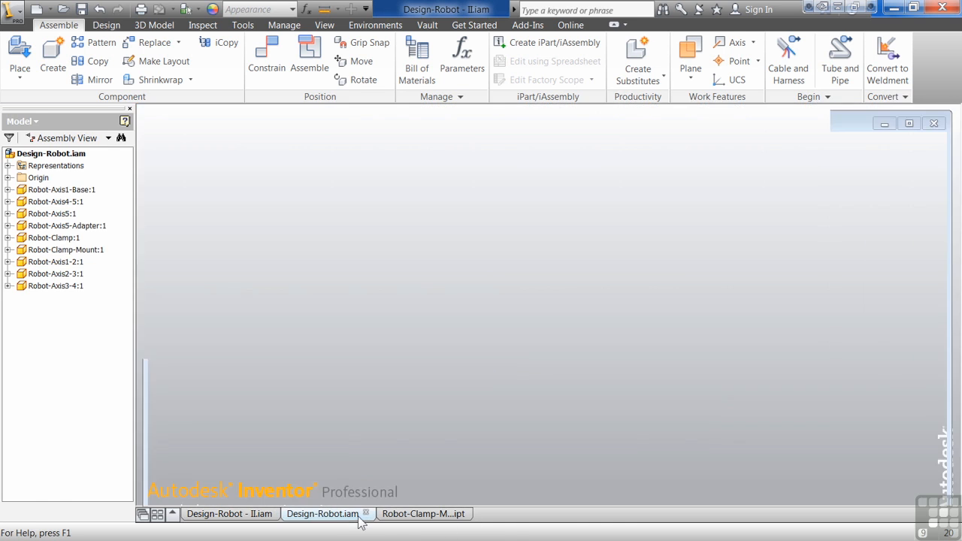
pyautogui.moveTo(636, 197); pyautogui.dragTo(408, 382)
pyautogui.press('Delete')
pyautogui.moveTo(297, 288); pyautogui.dragTo(354, 303)
pyautogui.press('Delete')
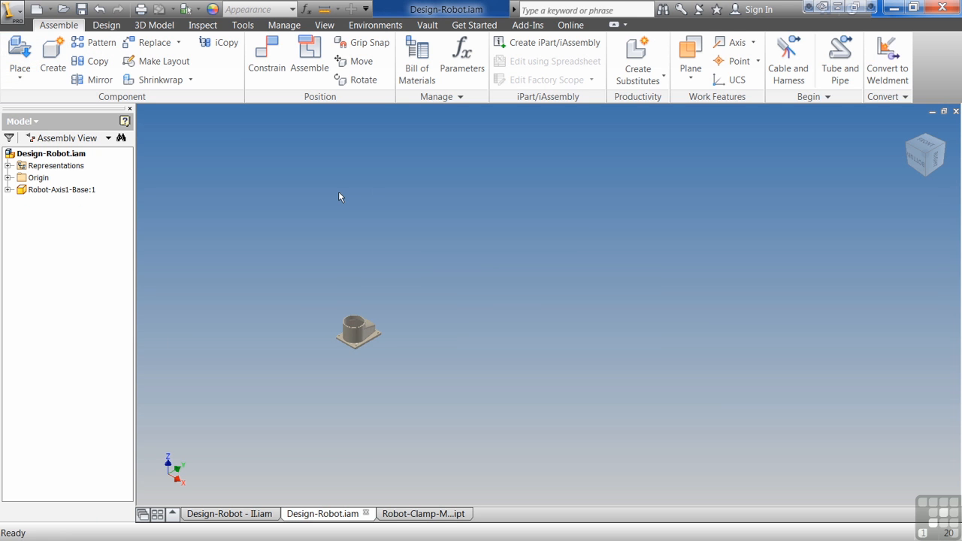
# - Place one set of Robot-Axis1-2, Axis2-3, Axis3-4, Axis4-5, Axis5, Axis5-Adapter, Clamp and Clamp-Mount beside the base
pyautogui.click(29, 56)
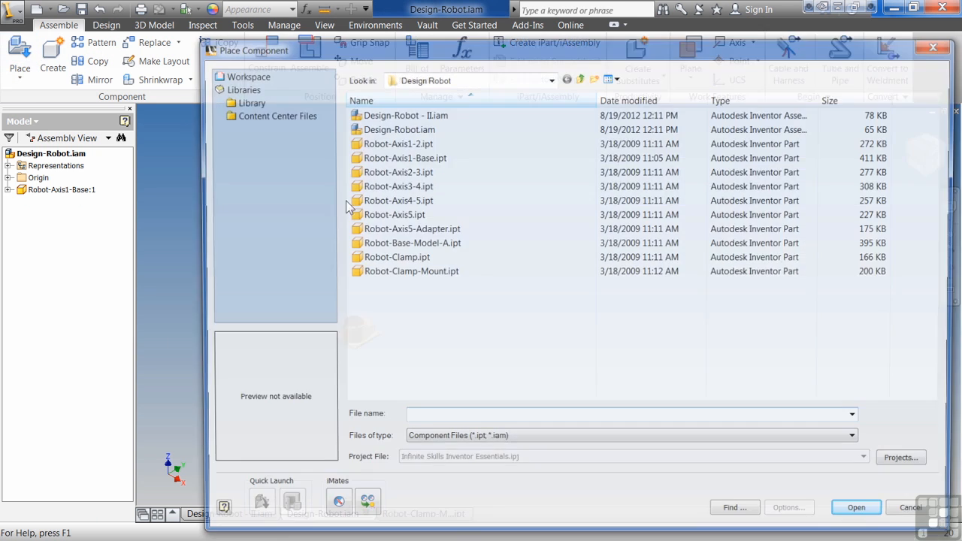
pyautogui.click(395, 142)
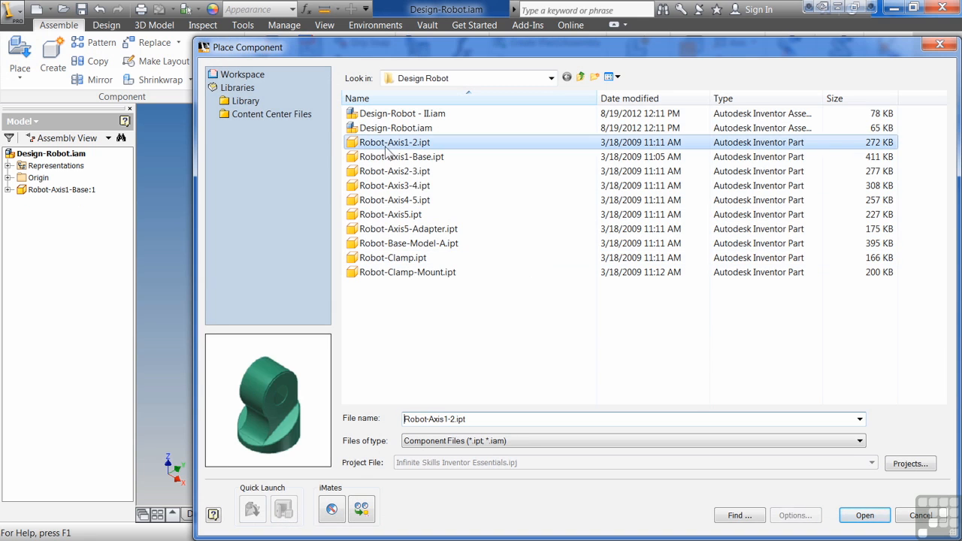
pyautogui.keyDown('ctrl'); pyautogui.click(416, 176); pyautogui.keyUp('ctrl')
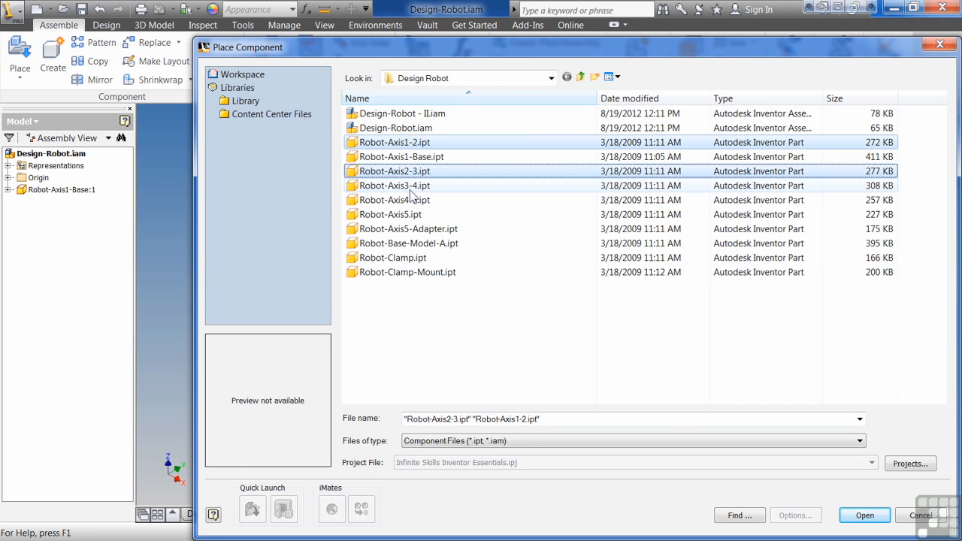
pyautogui.keyDown('ctrl'); pyautogui.click(419, 189); pyautogui.keyUp('ctrl')
pyautogui.keyDown('ctrl'); pyautogui.click(421, 201); pyautogui.keyUp('ctrl')
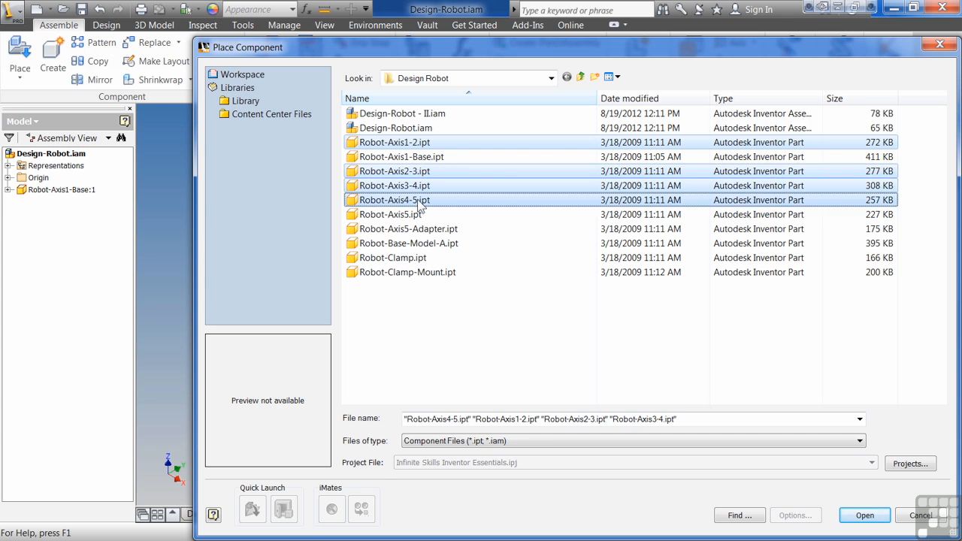
pyautogui.keyDown('ctrl'); pyautogui.click(451, 216); pyautogui.keyUp('ctrl')
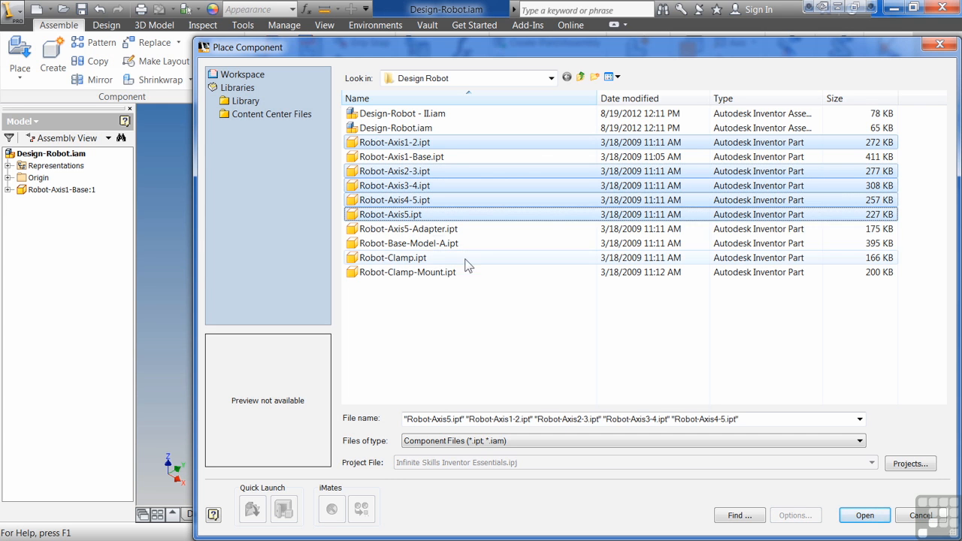
pyautogui.keyDown('ctrl'); pyautogui.click(427, 230); pyautogui.keyUp('ctrl')
pyautogui.keyDown('ctrl'); pyautogui.click(416, 261); pyautogui.keyUp('ctrl')
pyautogui.keyDown('ctrl'); pyautogui.click(415, 269); pyautogui.keyUp('ctrl')
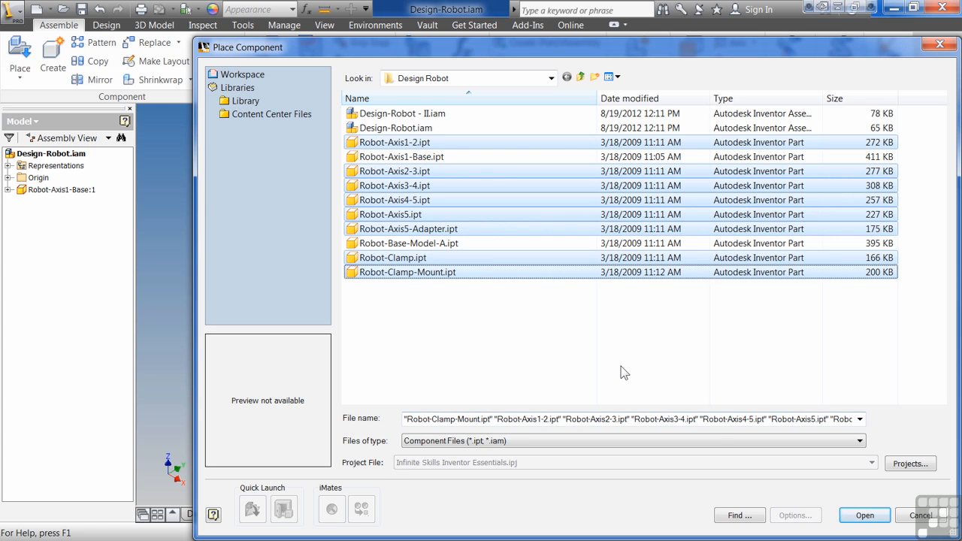
pyautogui.click(865, 515)
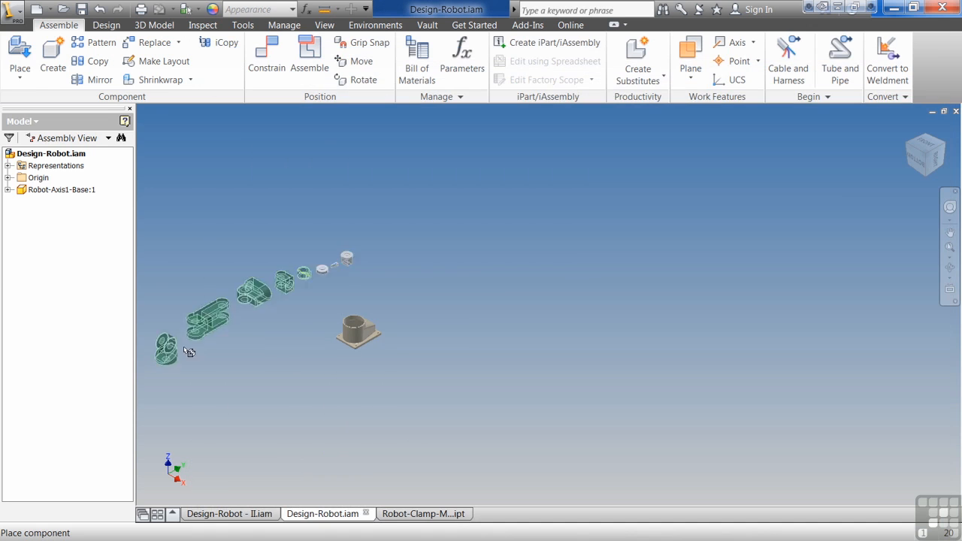
pyautogui.click(409, 360)
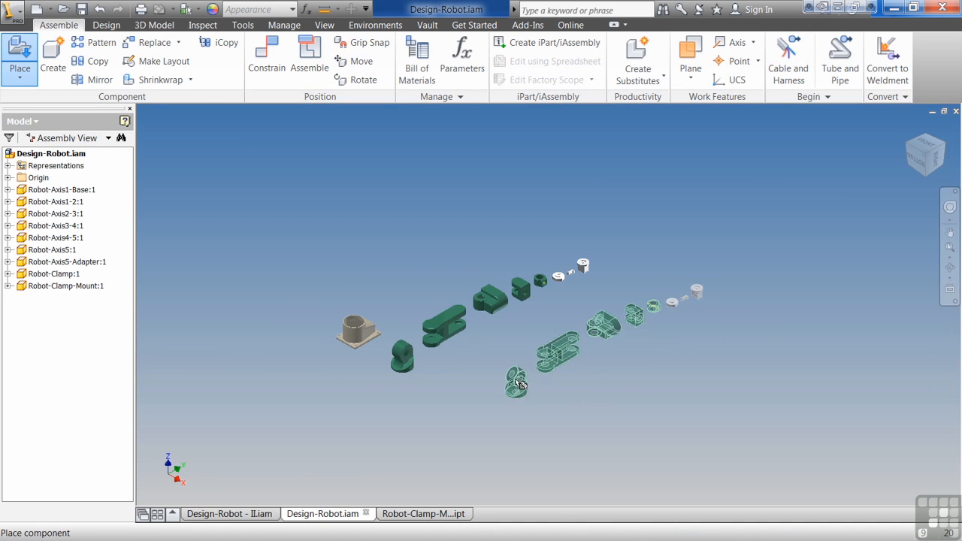
pyautogui.press('Escape')
# - Spread the newly placed Axis2-3, Axis3-4, Axis4-5 and Axis5 parts apart around the base
pyautogui.moveTo(437, 326); pyautogui.dragTo(389, 296)
pyautogui.moveTo(485, 310); pyautogui.dragTo(457, 325)
pyautogui.moveTo(528, 297); pyautogui.dragTo(468, 269)
pyautogui.moveTo(534, 285); pyautogui.dragTo(511, 289)
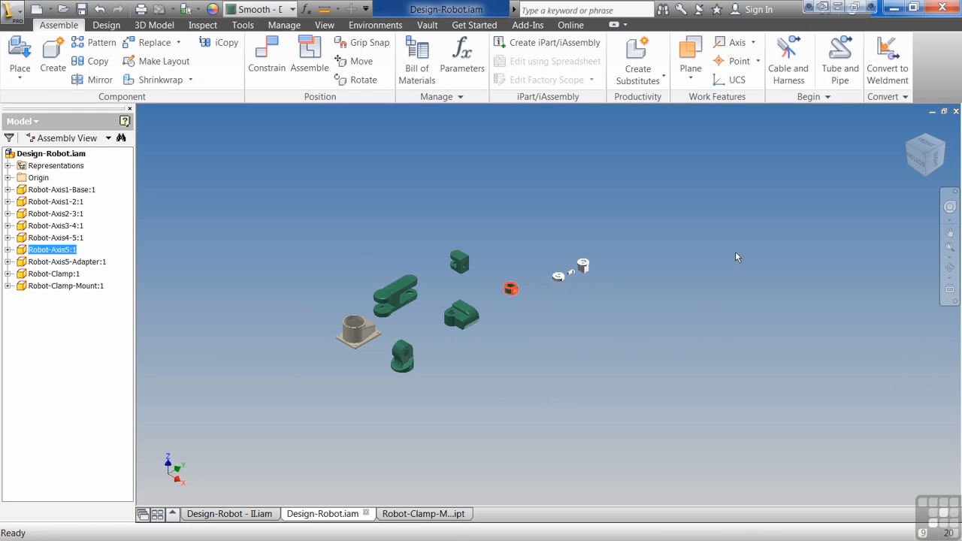
pyautogui.click(947, 146)
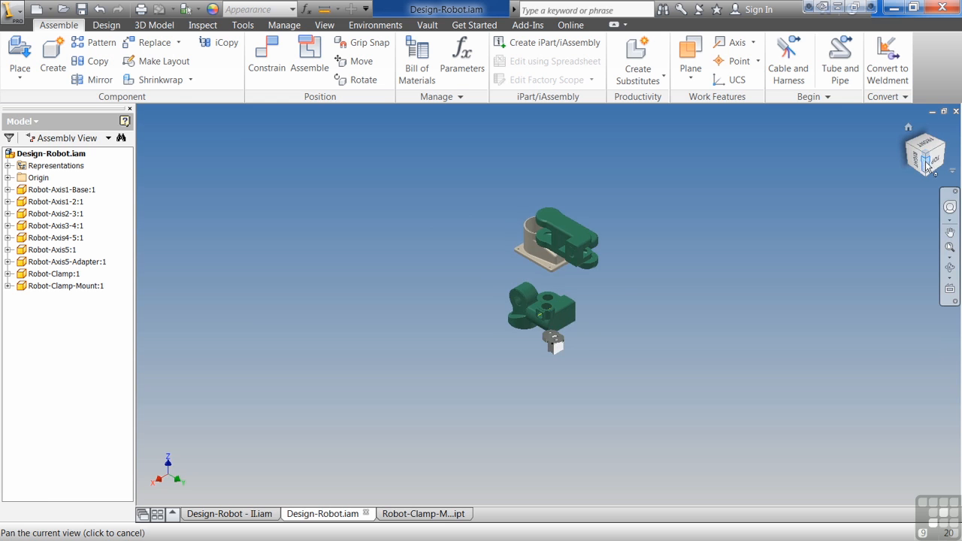
pyautogui.moveTo(934, 155); pyautogui.dragTo(900, 180)
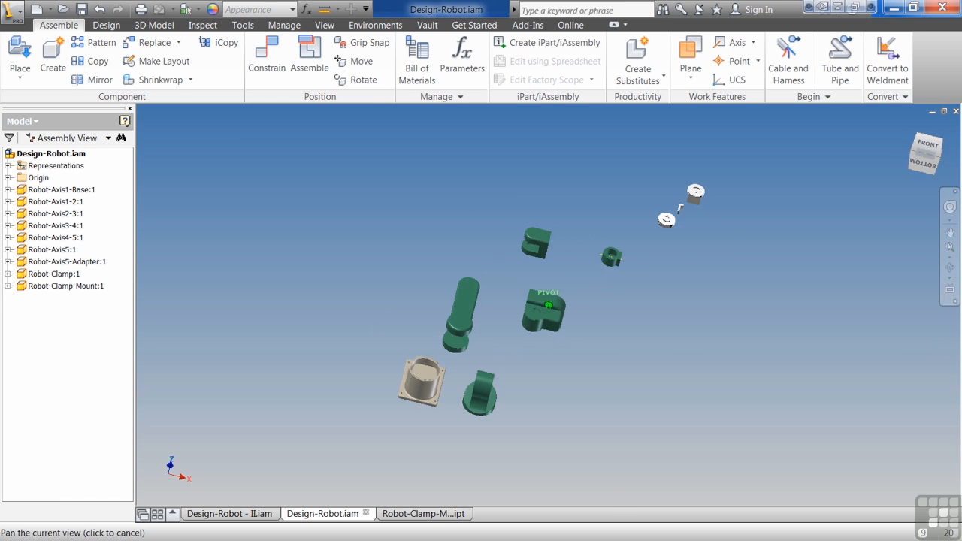
pyautogui.press('F4')
pyautogui.moveTo(531, 304); pyautogui.dragTo(625, 163)
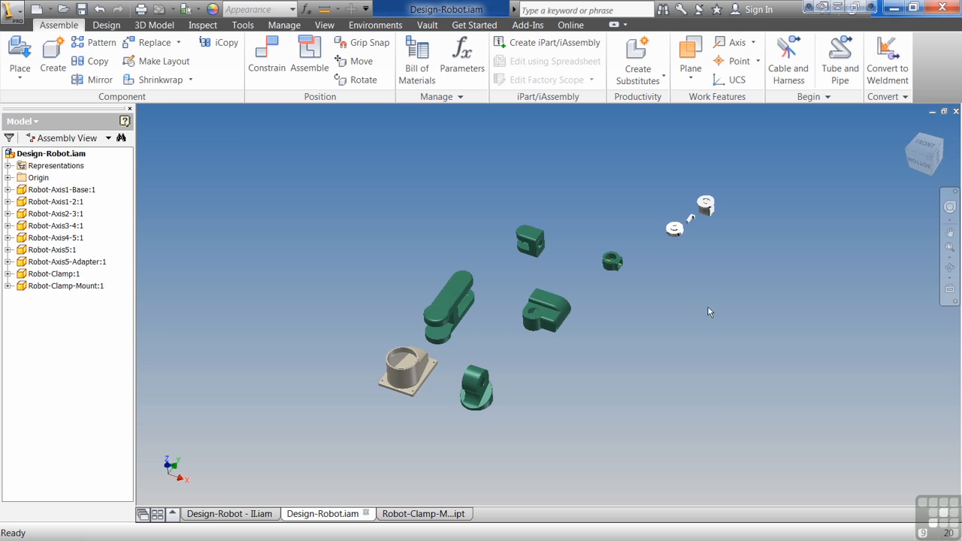
pyautogui.press('F6')
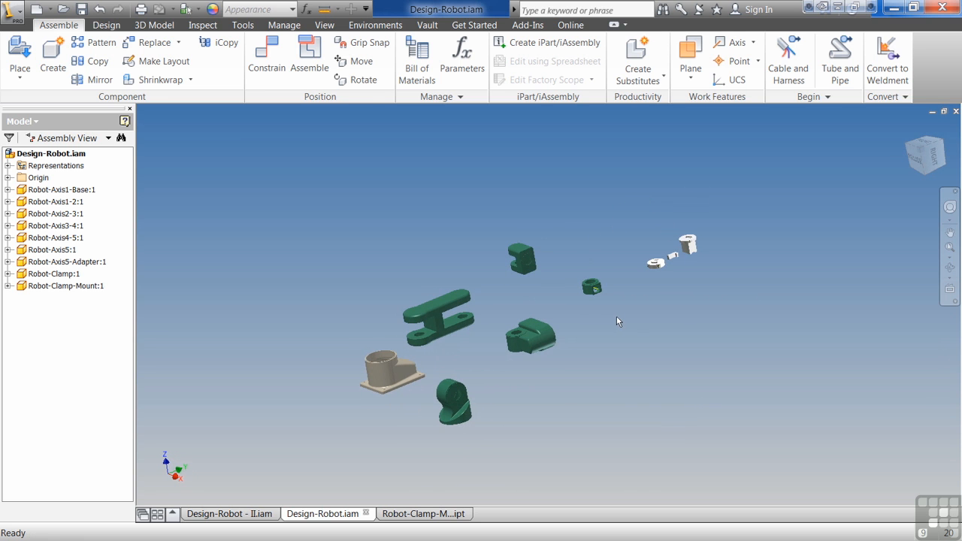